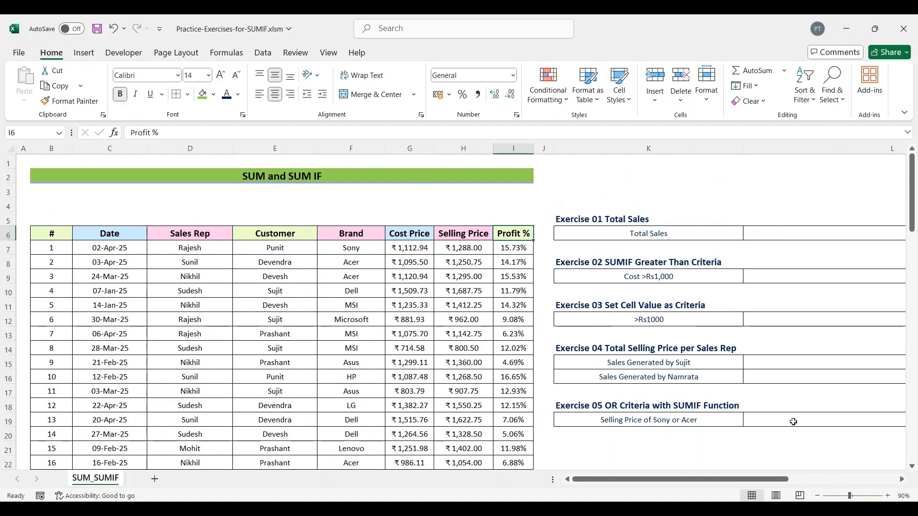
Enter =SUM(H7:H86) in cell L6 to total the Selling Price column for Exercise 01
left_click_drag(767, 483, 867, 501)
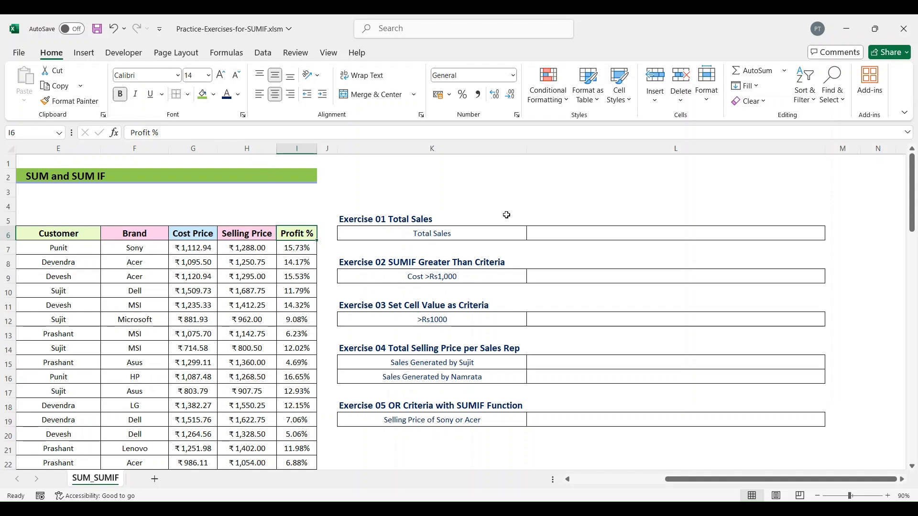
double_click(561, 235)
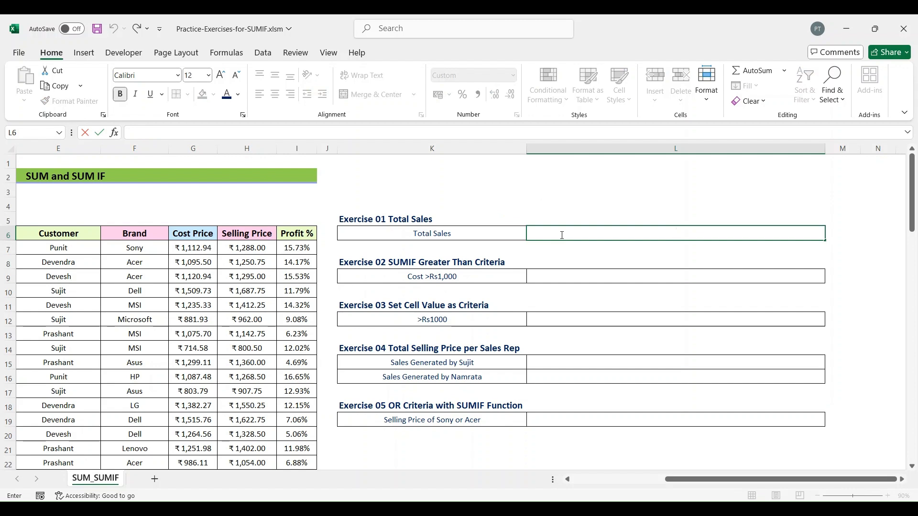
type("=")
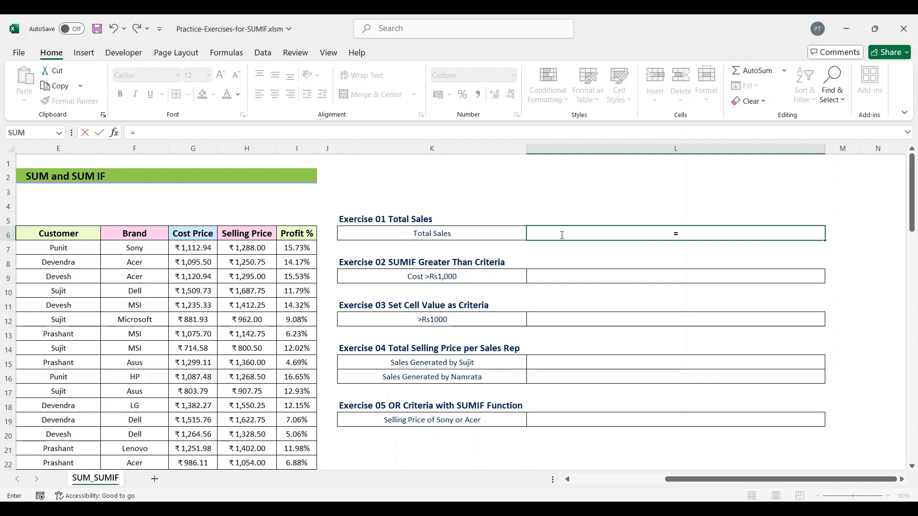
type("Su")
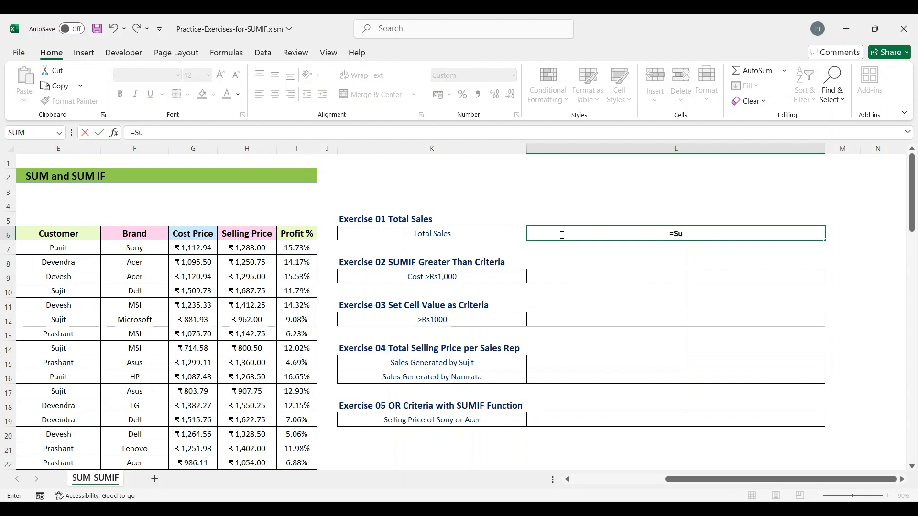
type("m")
key("Tab")
left_click(253, 248)
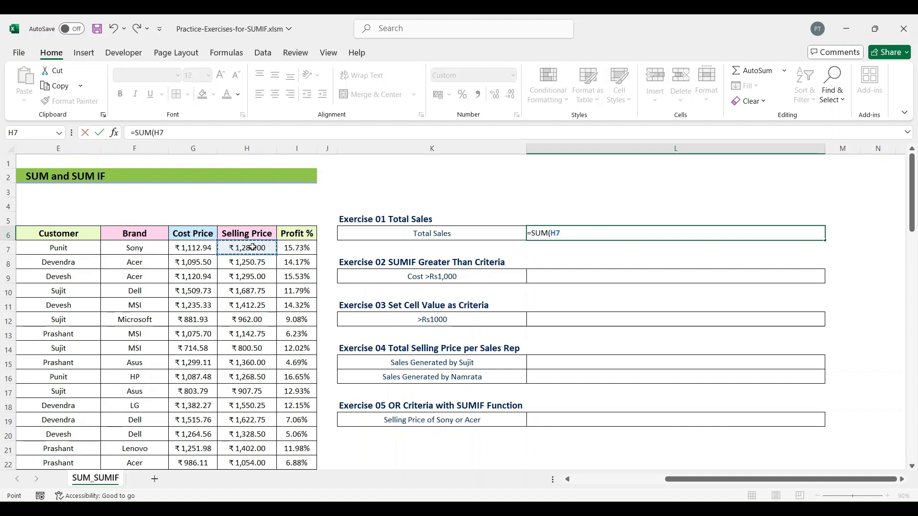
key("ctrl+shift+Down")
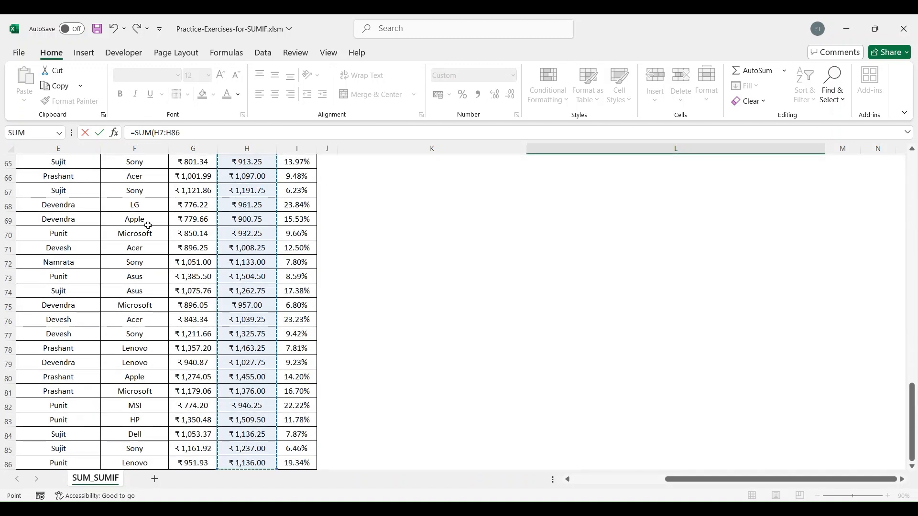
left_click(197, 134)
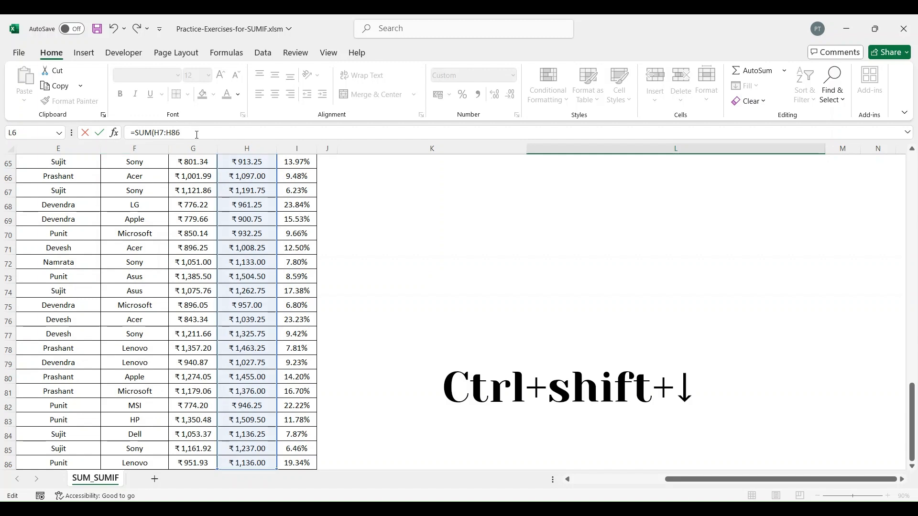
type(")")
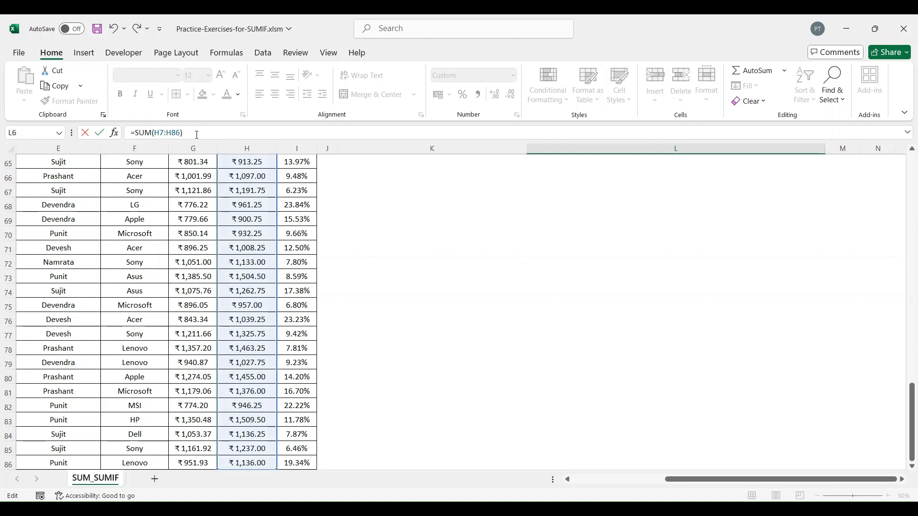
key("Return")
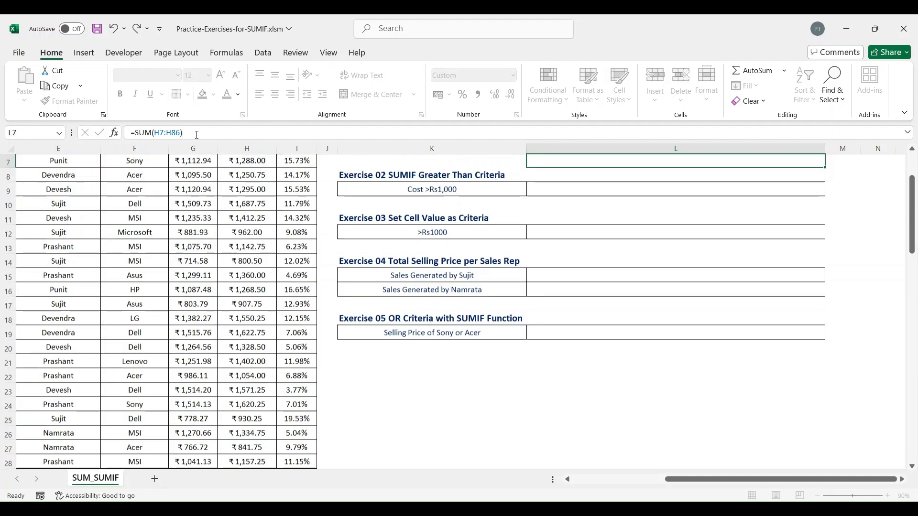
scroll(230, 167, "up", 2)
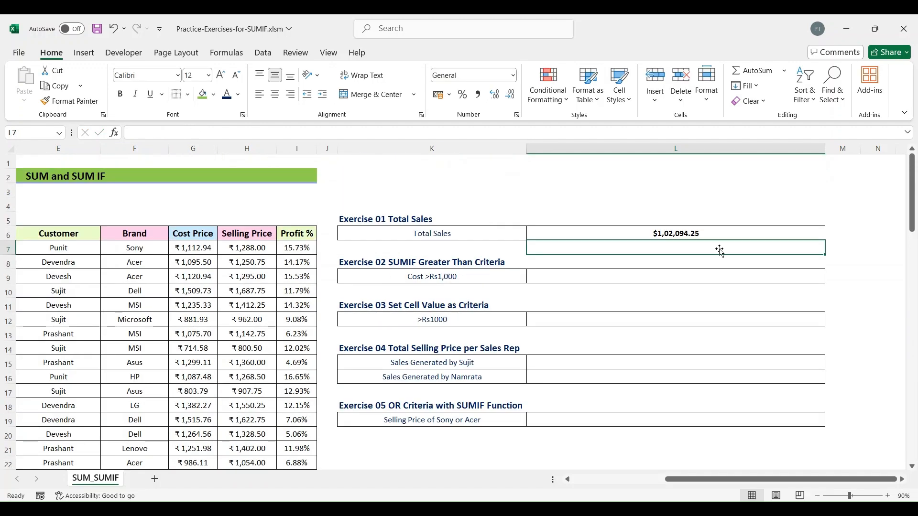
left_click(718, 233)
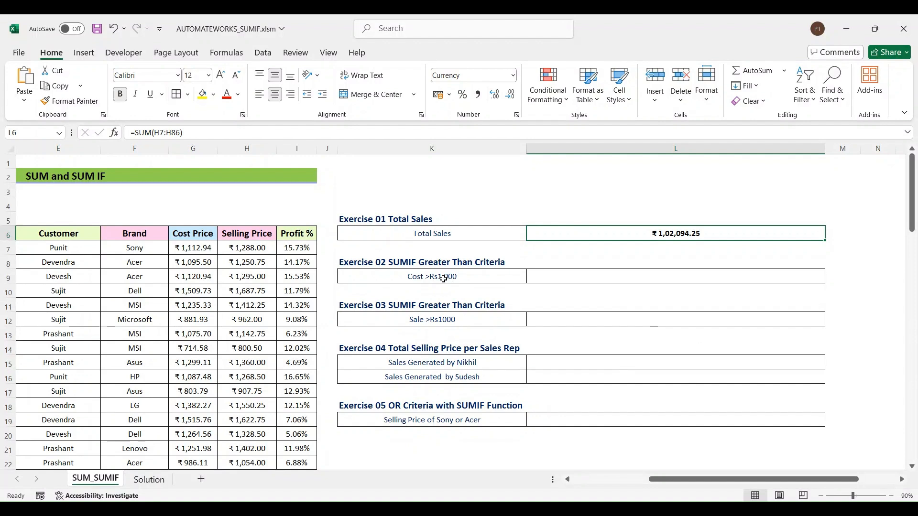
Begin a SUMIF formula in Exercise 02's answer cell L9, using the Cost Price range G7:G86 as its first argument
double_click(572, 276)
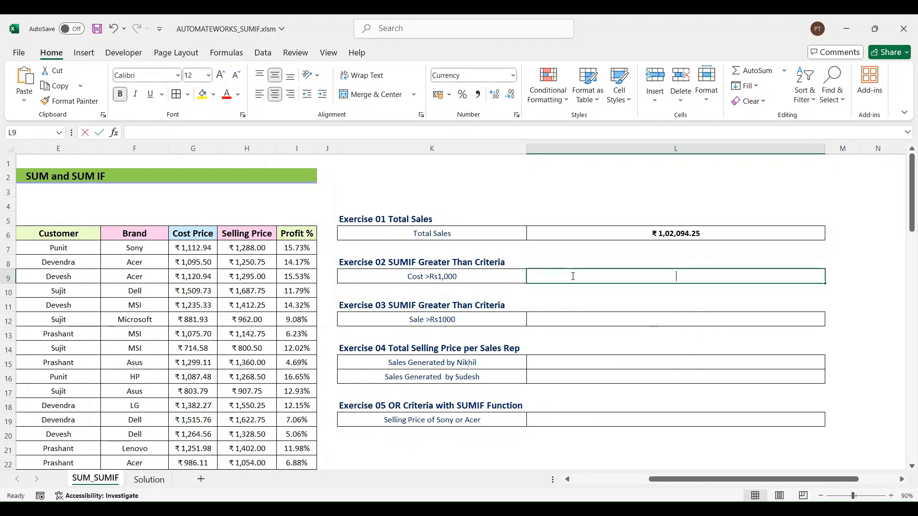
type("=")
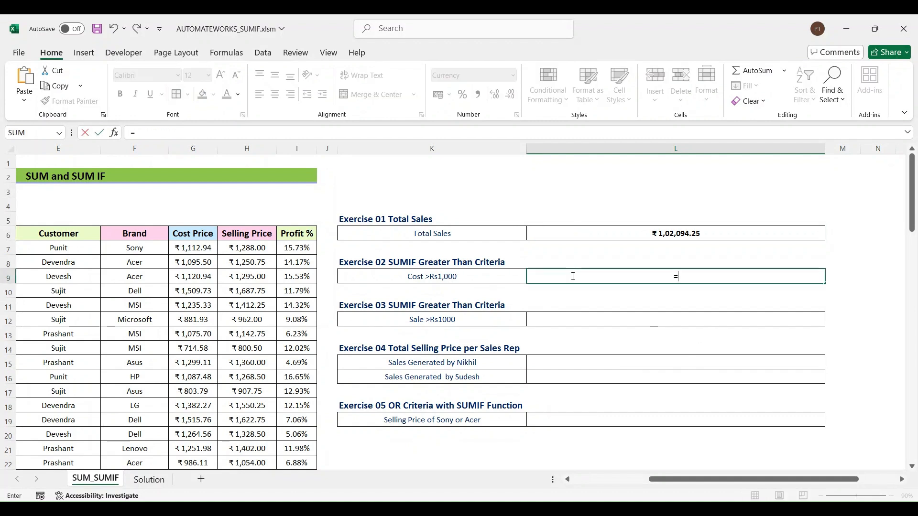
type("Sumif")
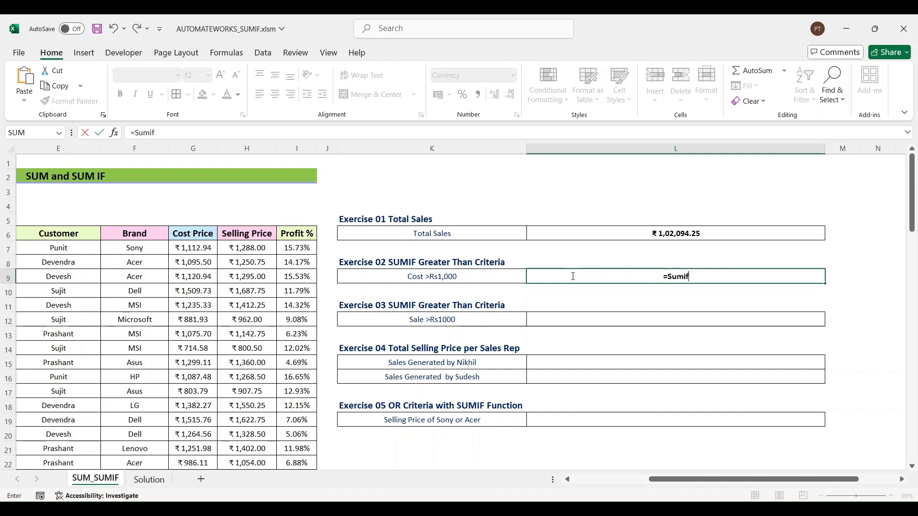
key("Tab")
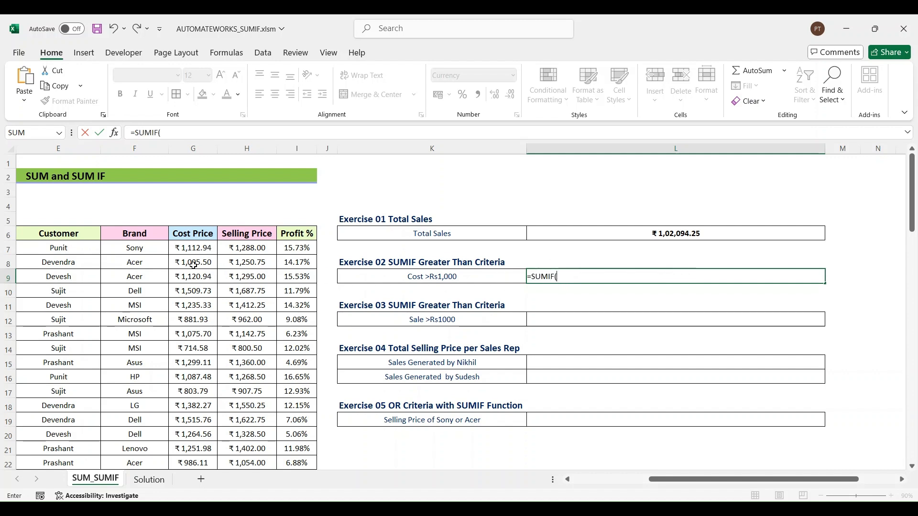
left_click(190, 246)
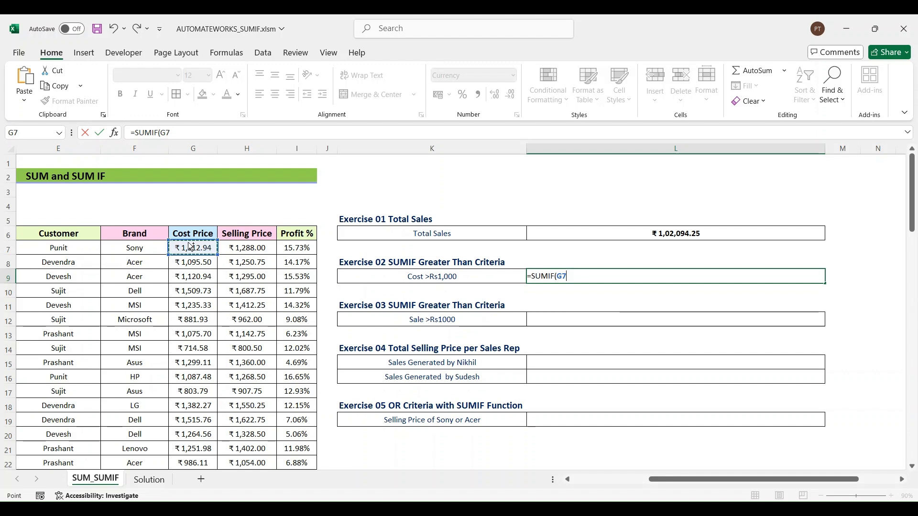
key("ctrl+shift+Down")
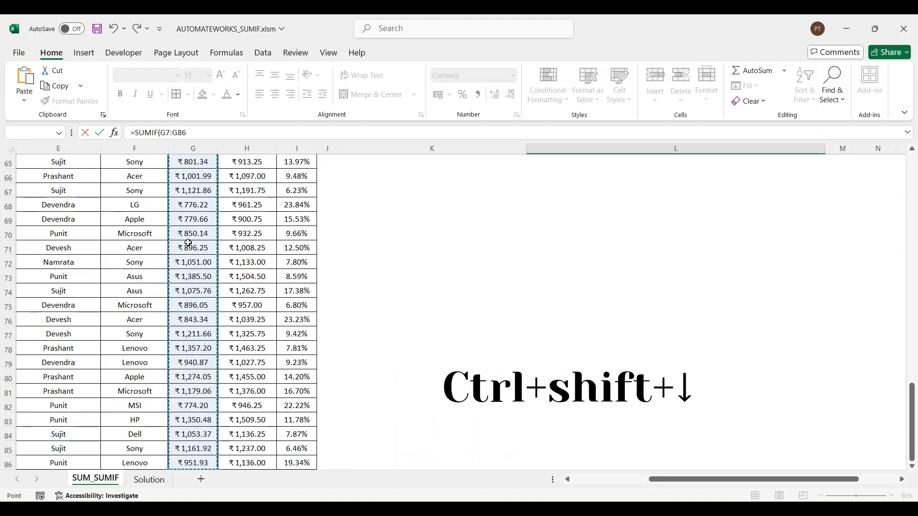
left_click(197, 134)
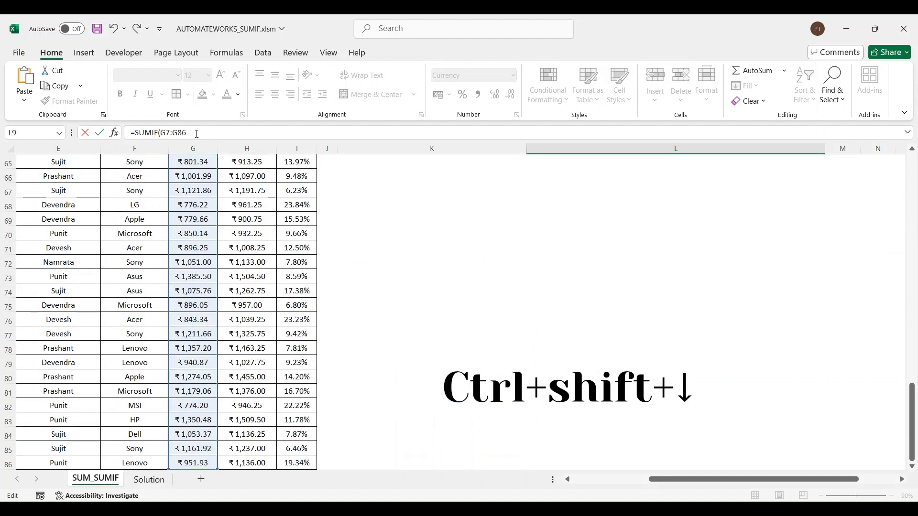
type(",")
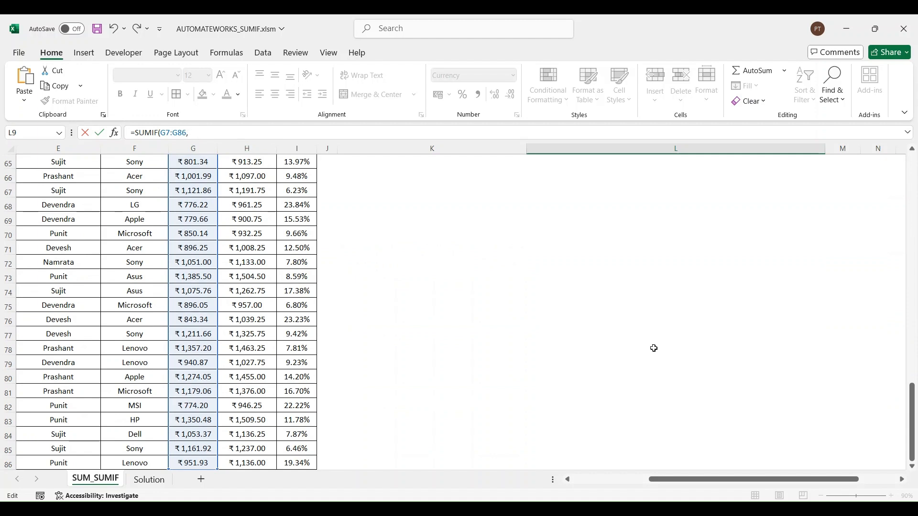
Complete the L9 SUMIF formula with the criterion ">1000" and commit it
left_click_drag(912, 409, 912, 172)
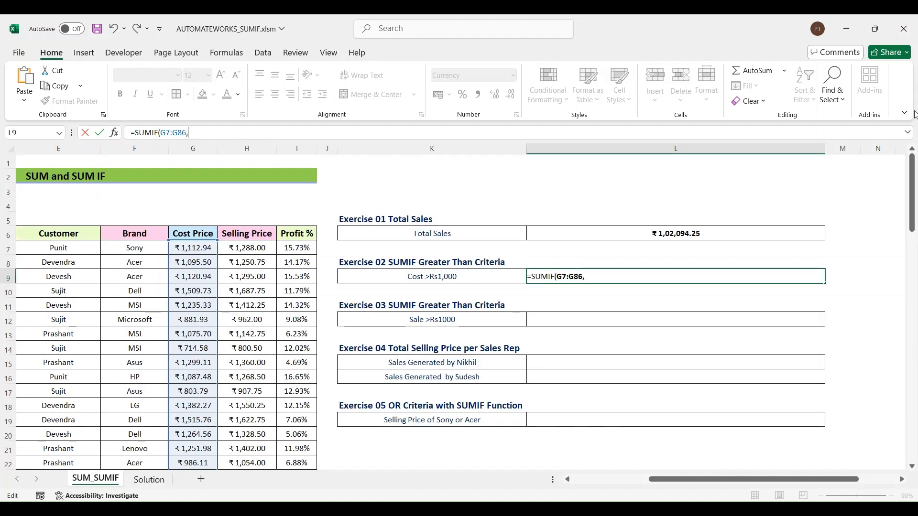
type("\"")
type(">1")
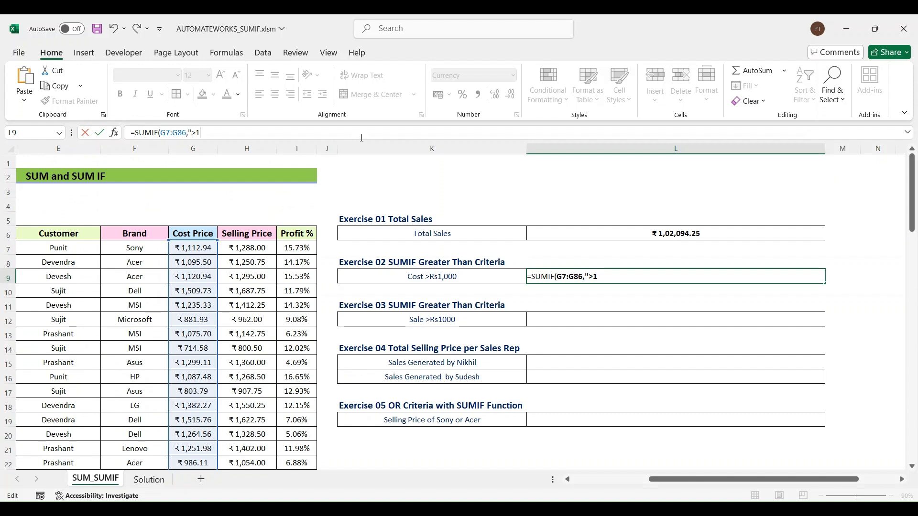
type("000\")")
key("Return")
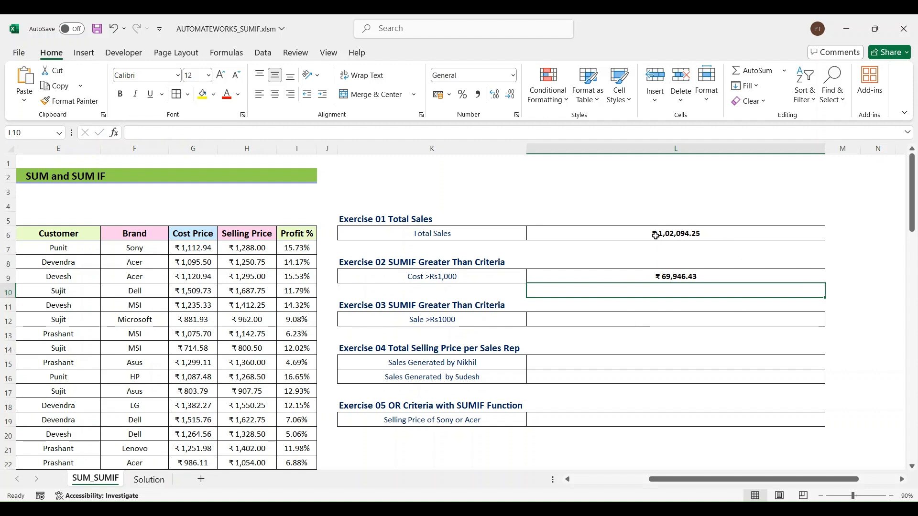
left_click(681, 276)
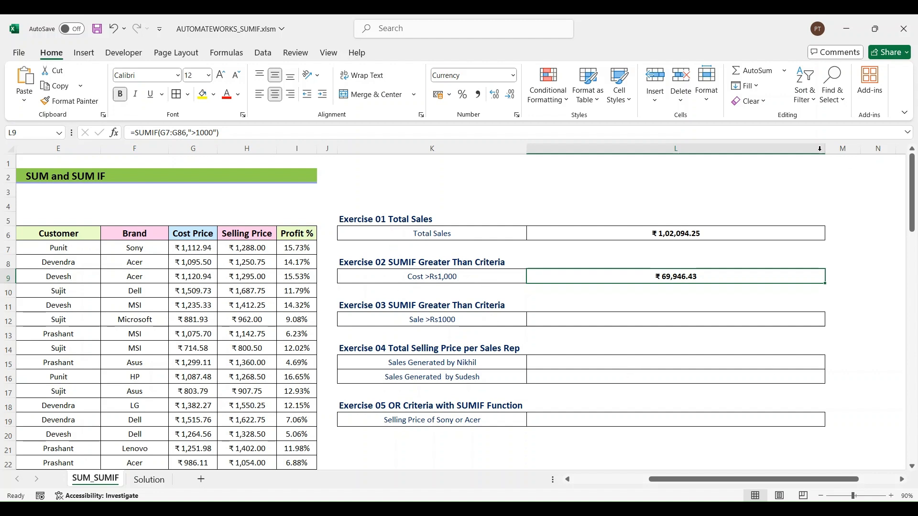
Begin a SUMIF formula in Exercise 03's answer cell L12, using the Selling Price range H7:H86 as its first argument
double_click(719, 320)
type("=")
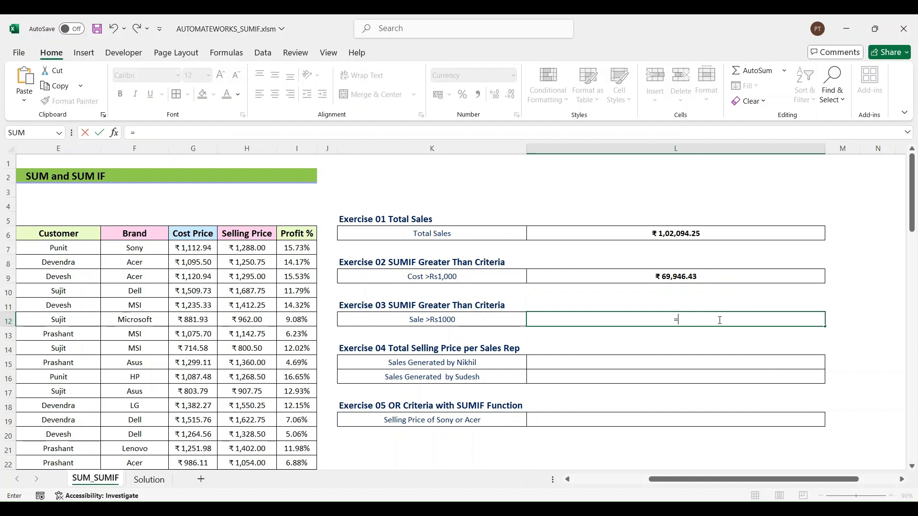
type("Sumif")
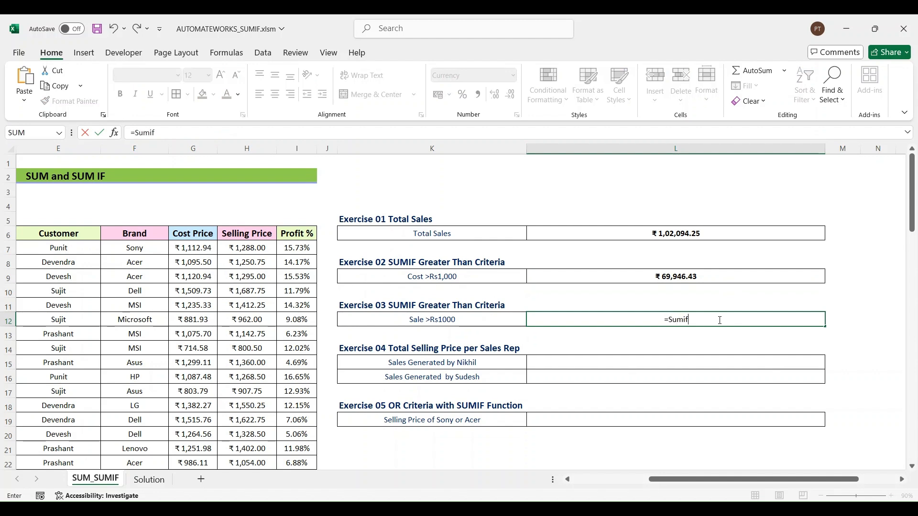
key("Tab")
left_click(241, 246)
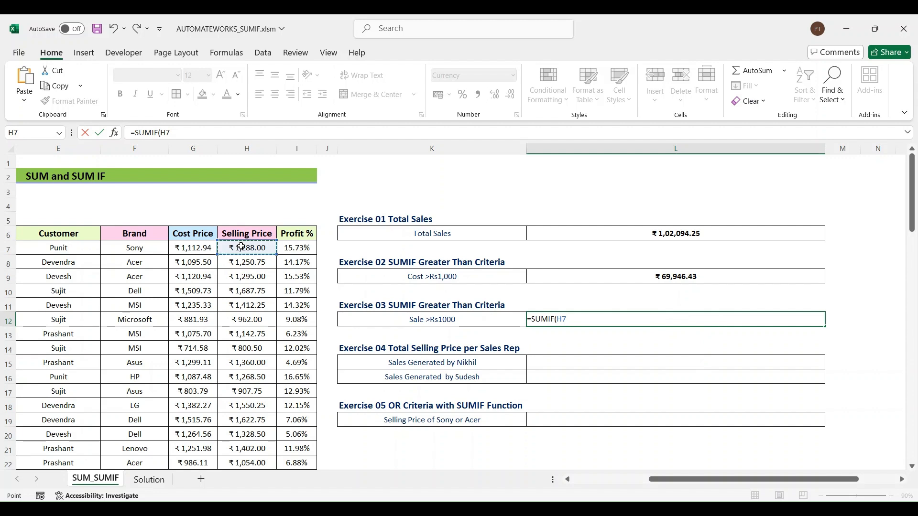
key("Return")
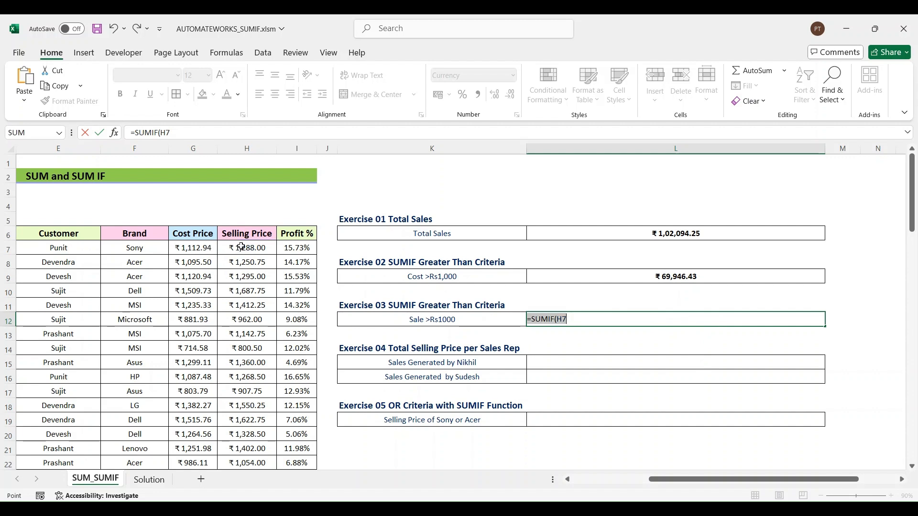
left_click(591, 322)
key("BackSpace")
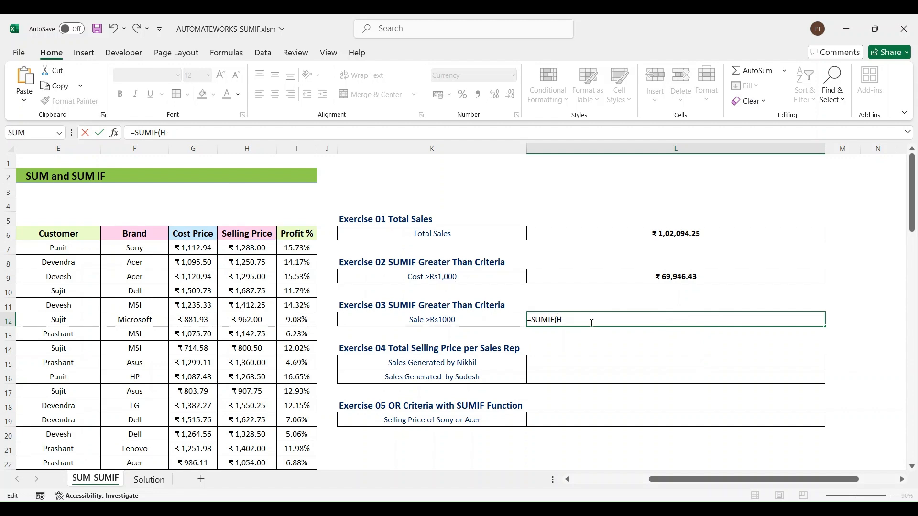
left_click(260, 249)
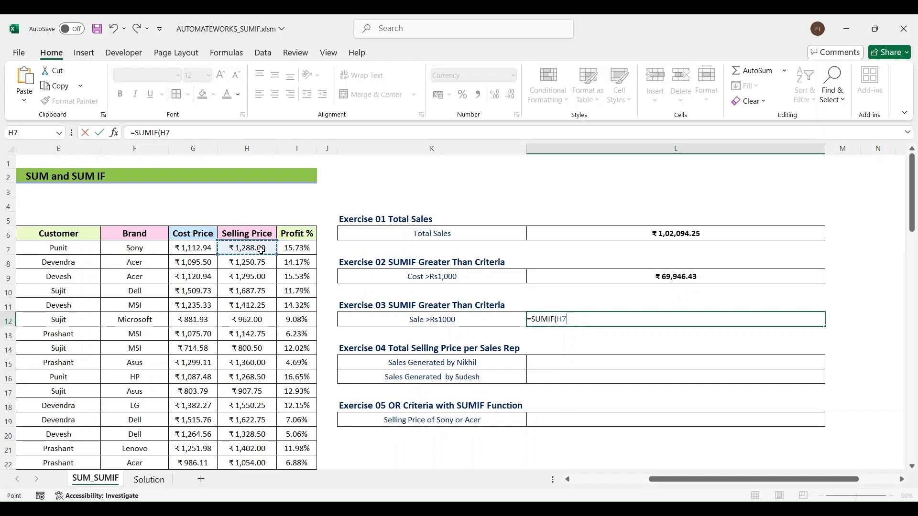
key("ctrl+shift+Down")
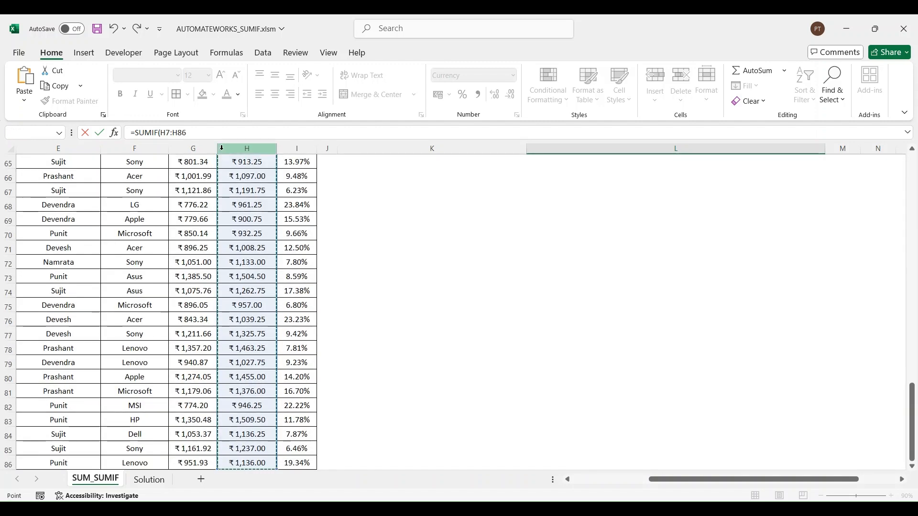
type(",")
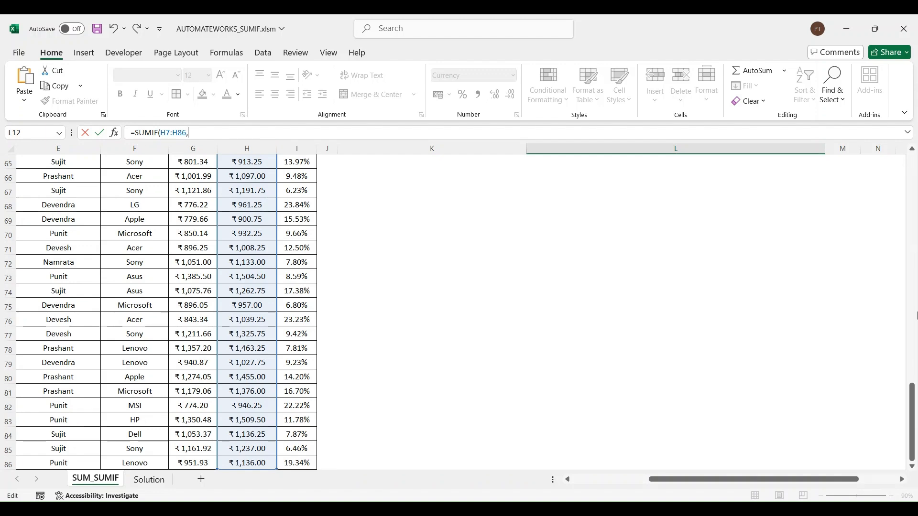
Complete the L12 SUMIF formula with the criterion ">1000" and commit it
left_click_drag(911, 392, 897, 108)
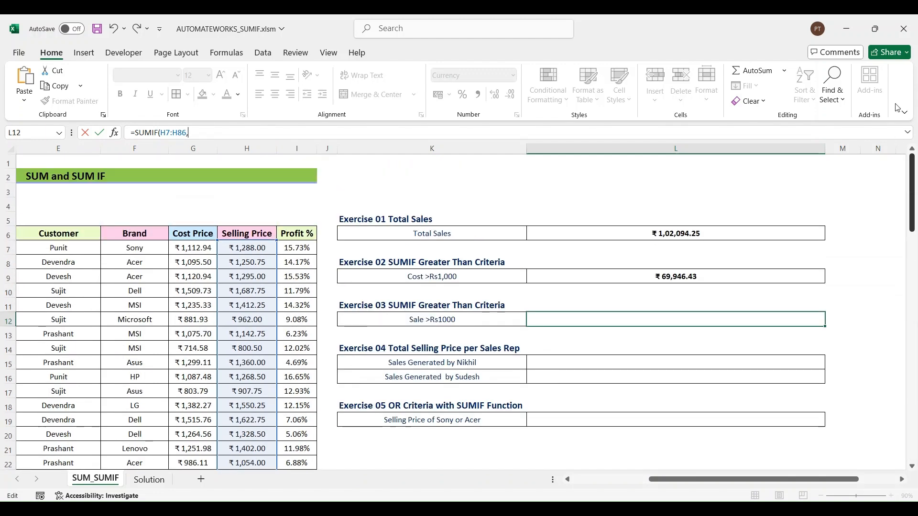
left_click(593, 321)
type("\"")
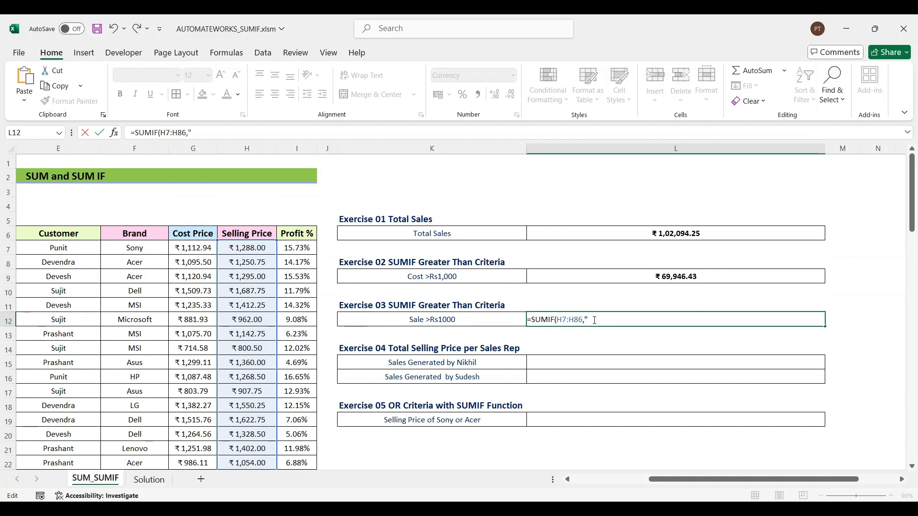
type(">1000\")")
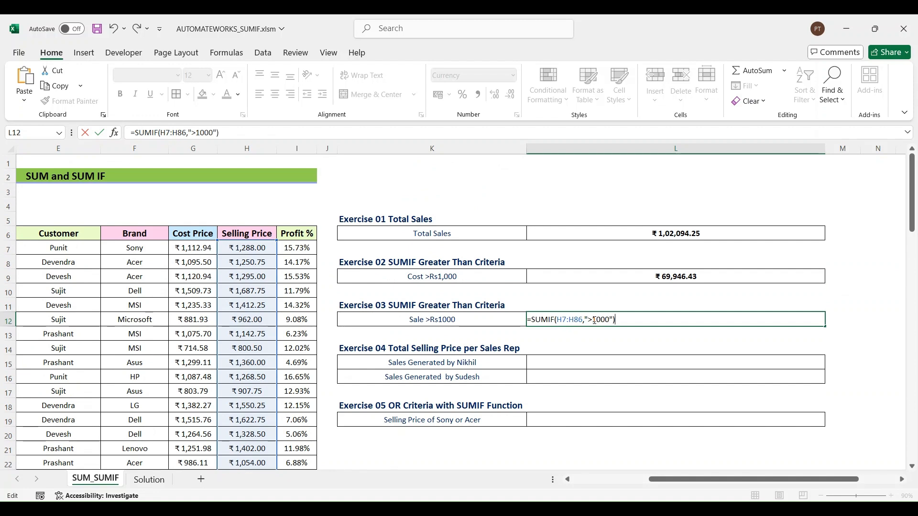
key("ctrl+Return")
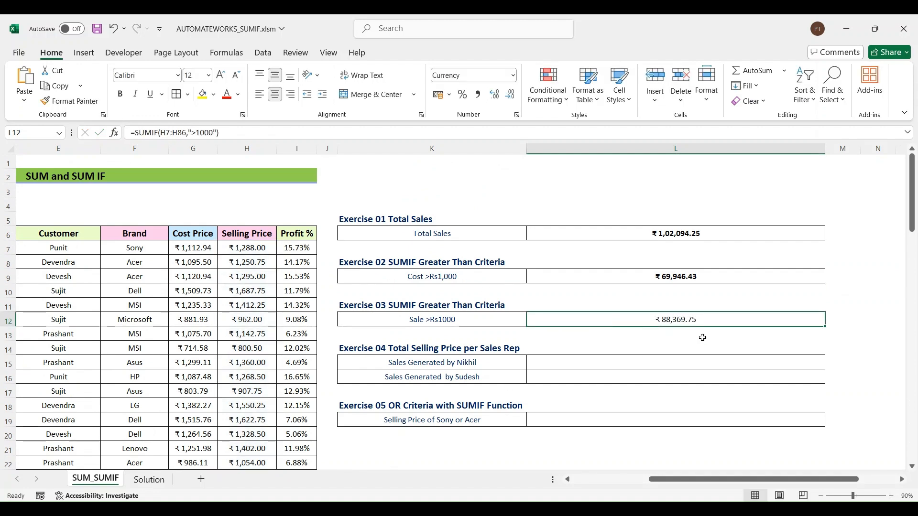
Make the Exercise 03 result in cell L12 bold
left_click(119, 94)
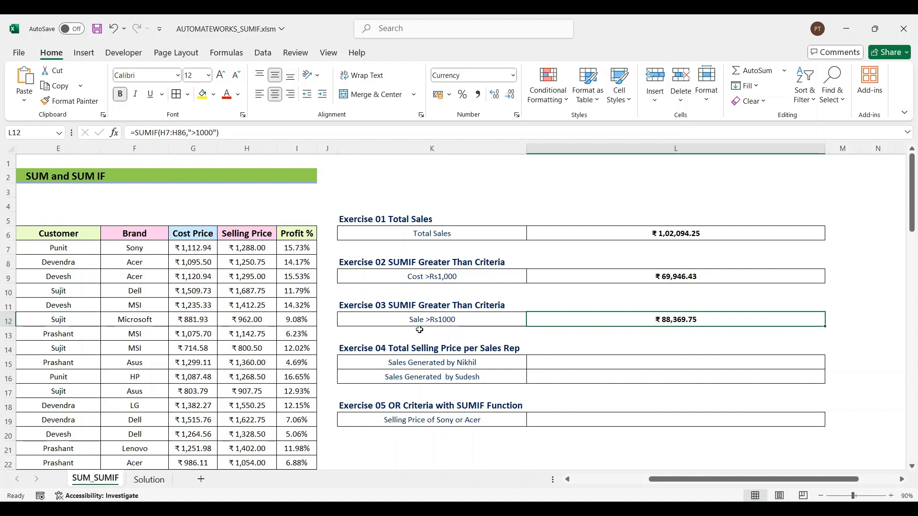
Start a SUMIF formula in L15, the first answer cell of Exercise 04
scroll(529, 328, "down", 1)
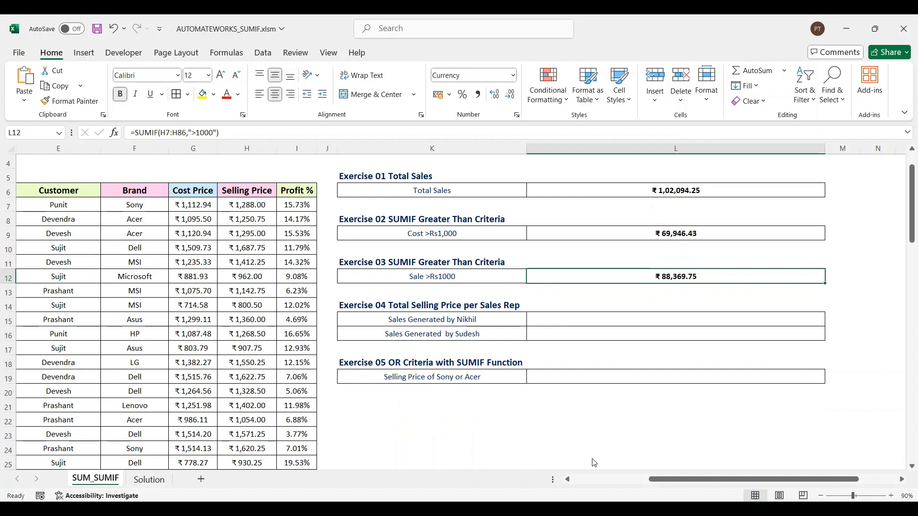
left_click_drag(655, 479, 570, 479)
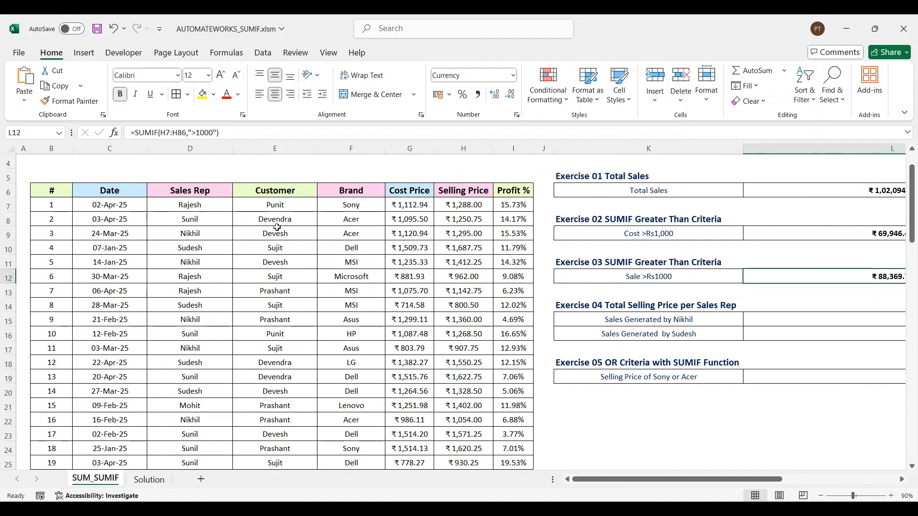
left_click_drag(753, 482, 812, 496)
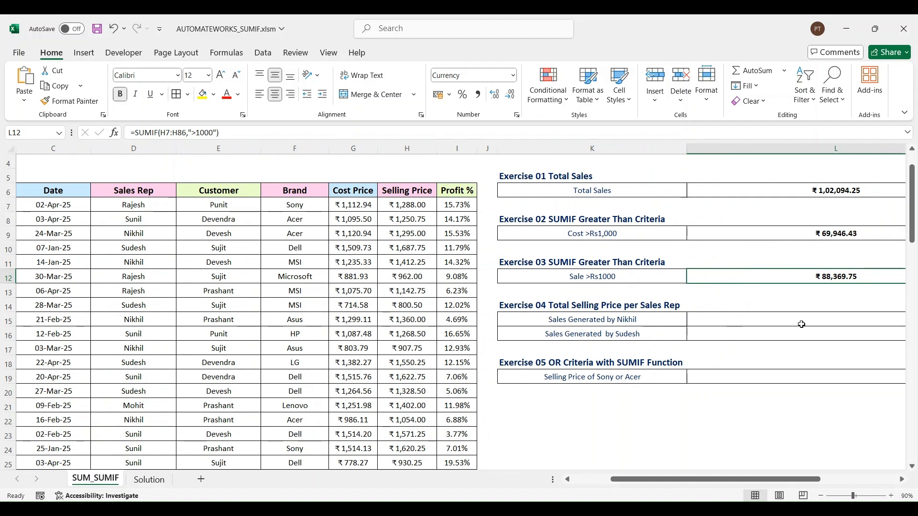
scroll(791, 485, "right", 1)
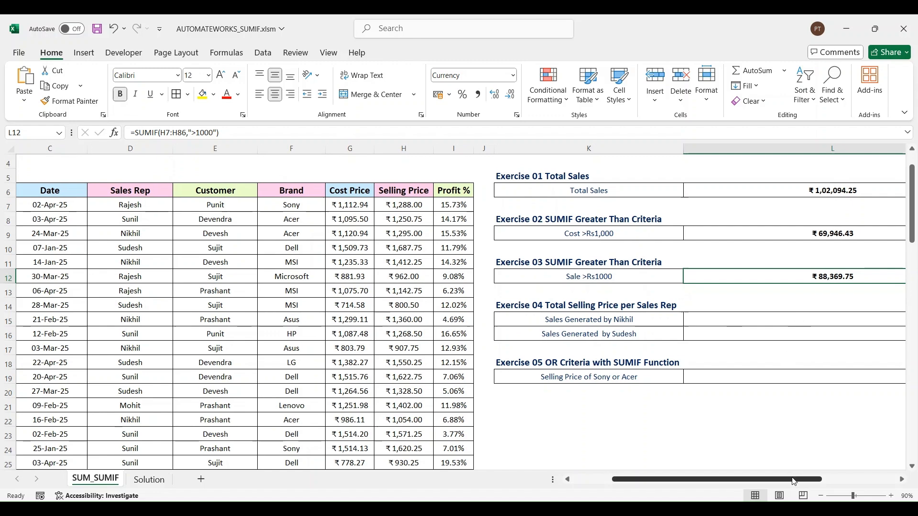
left_click(743, 320)
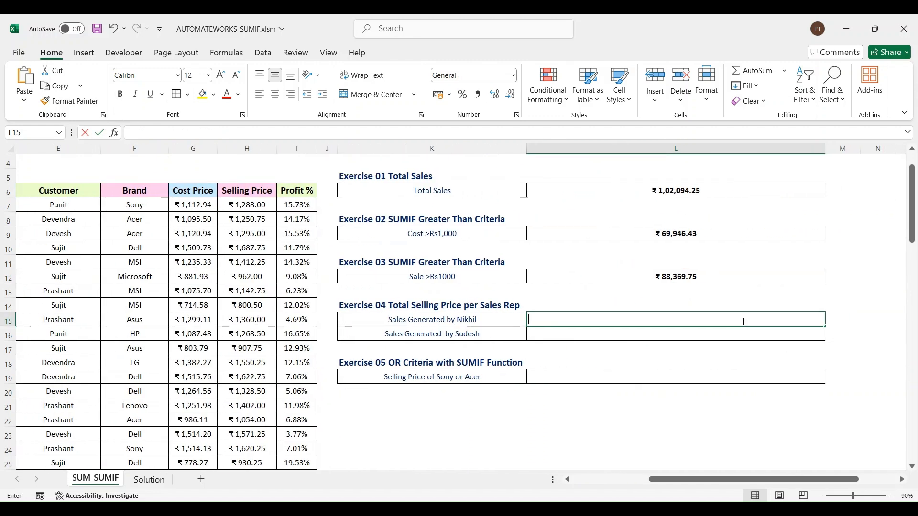
double_click(743, 320)
type("=")
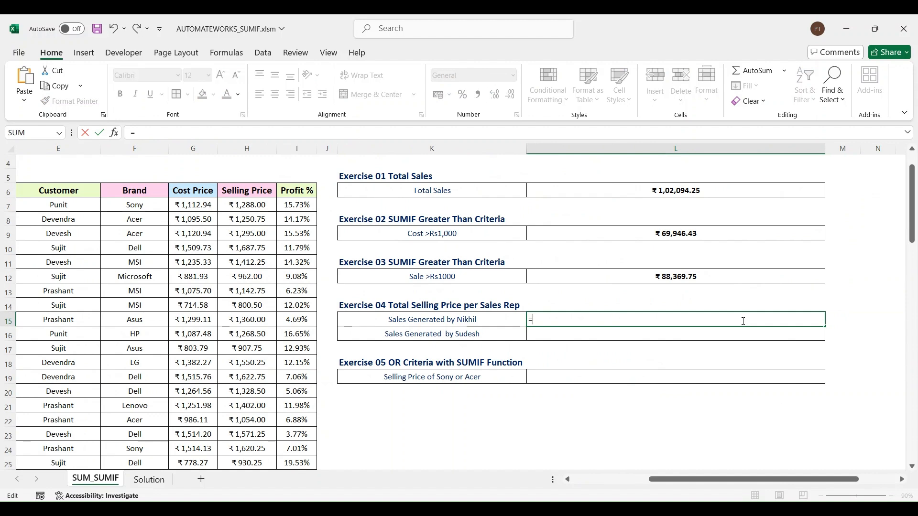
type("Sumif")
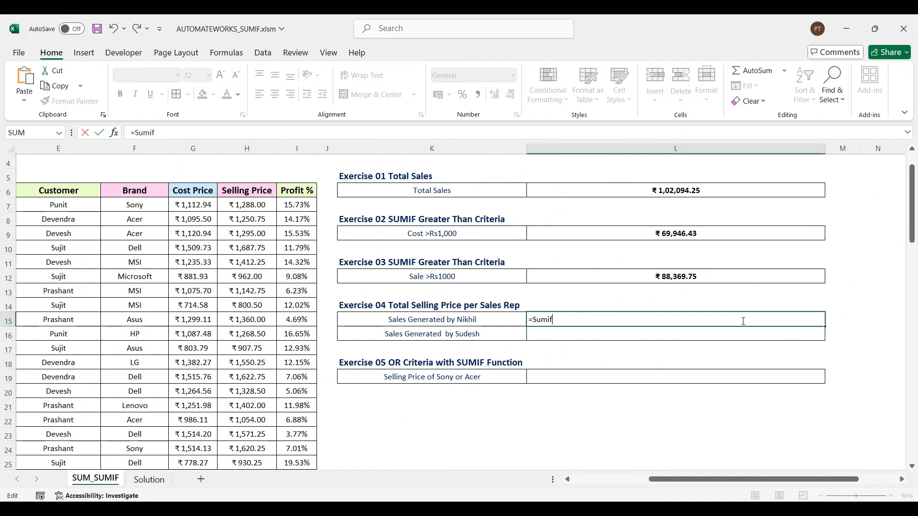
key("BackSpace")
key("BackSpace")
type("if")
key("Tab")
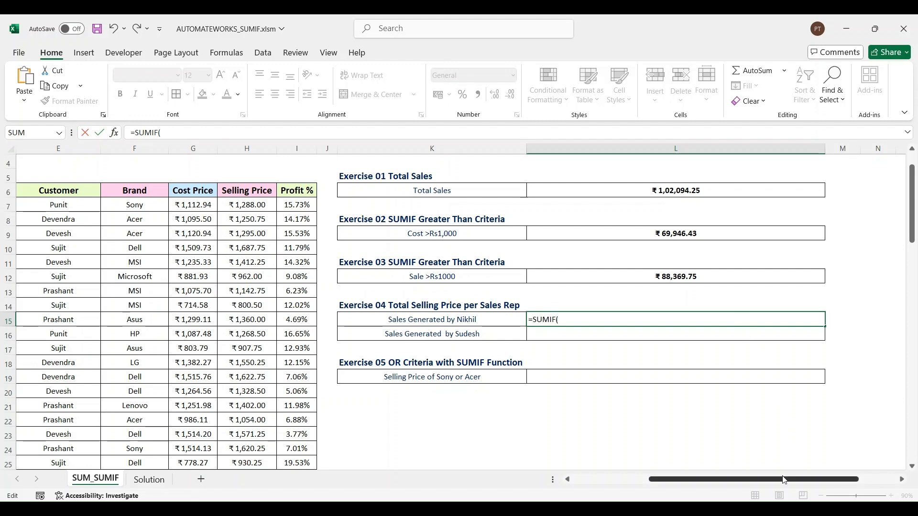
Use the Sales Rep range D7:D86 as the first argument of the L15 SUMIF formula
left_click_drag(782, 479, 657, 482)
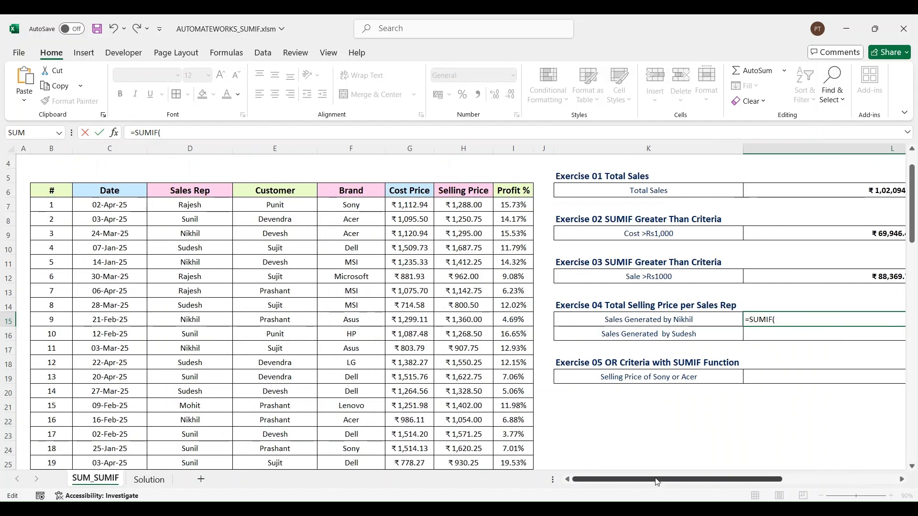
left_click(189, 206)
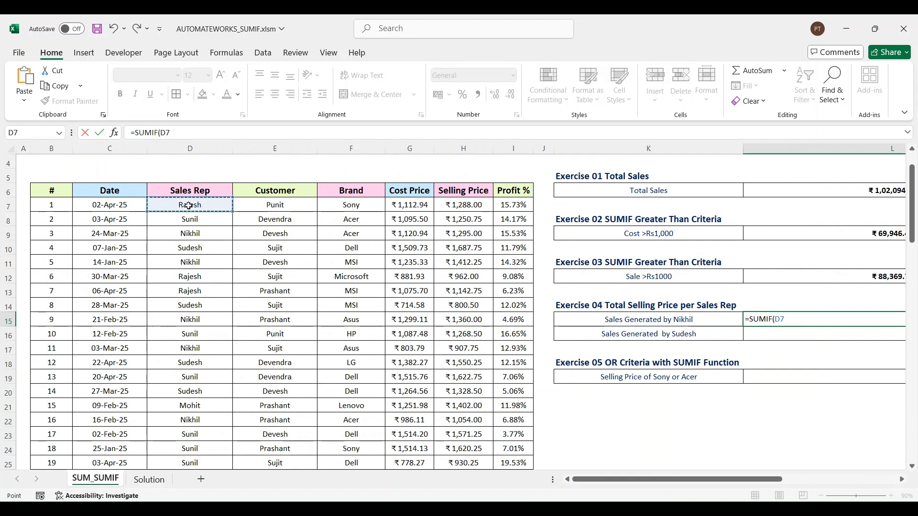
key("ctrl+shift+Down")
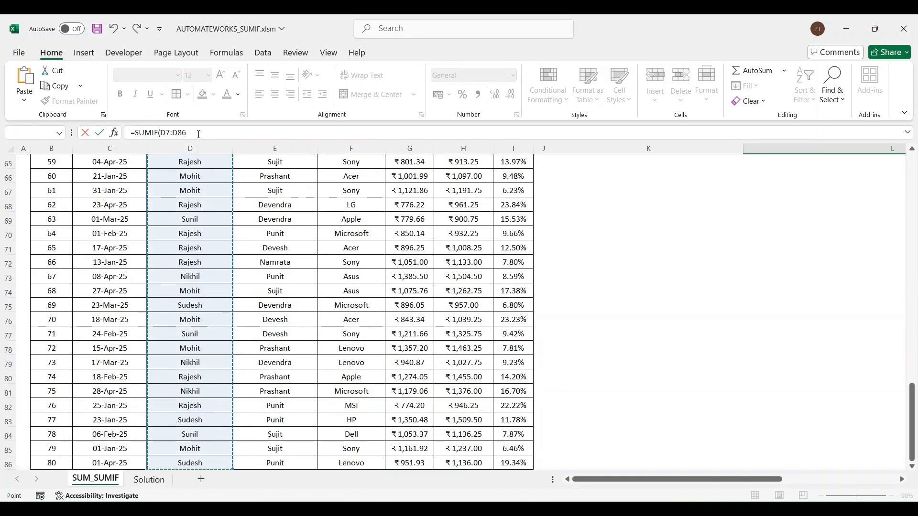
left_click(198, 134)
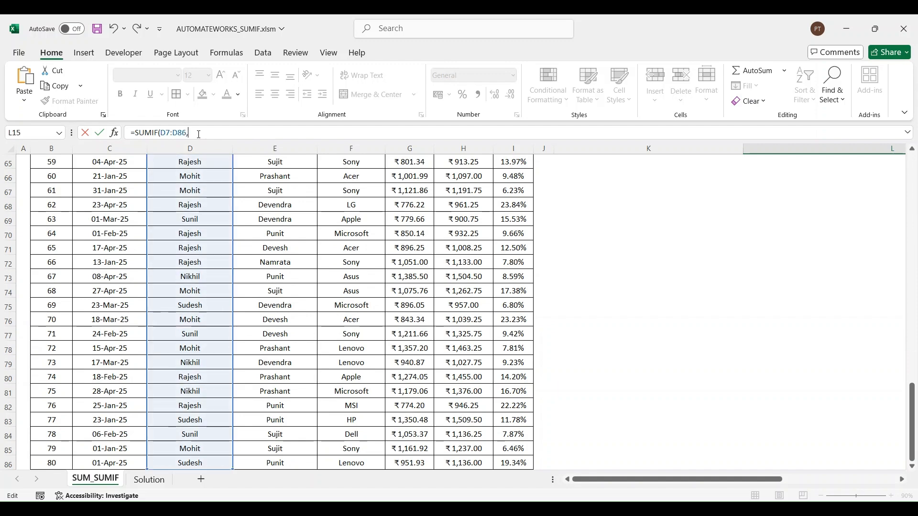
type(",")
Complete the L15 formula with the sales rep name from K15 as quoted criterion and Selling Price range H7:H86 as sum range, and commit it
left_click_drag(911, 421, 914, 175)
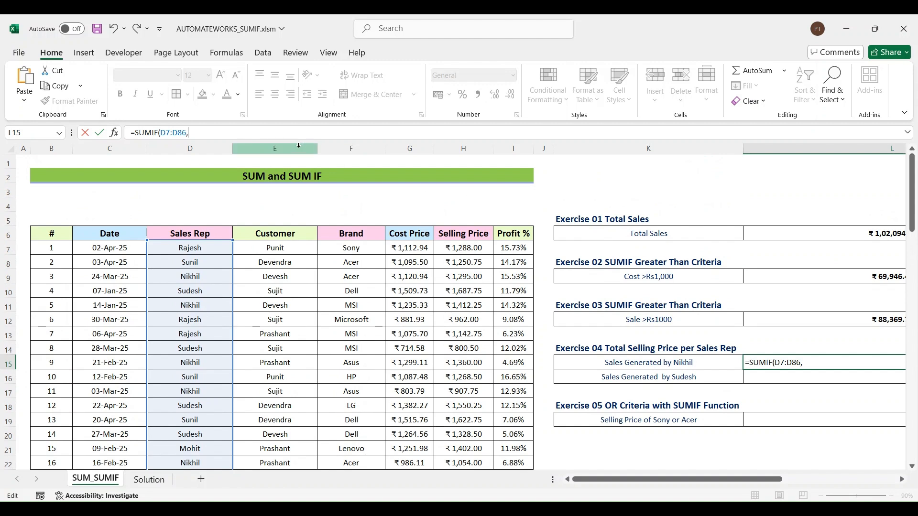
type("\"Nikhil\",")
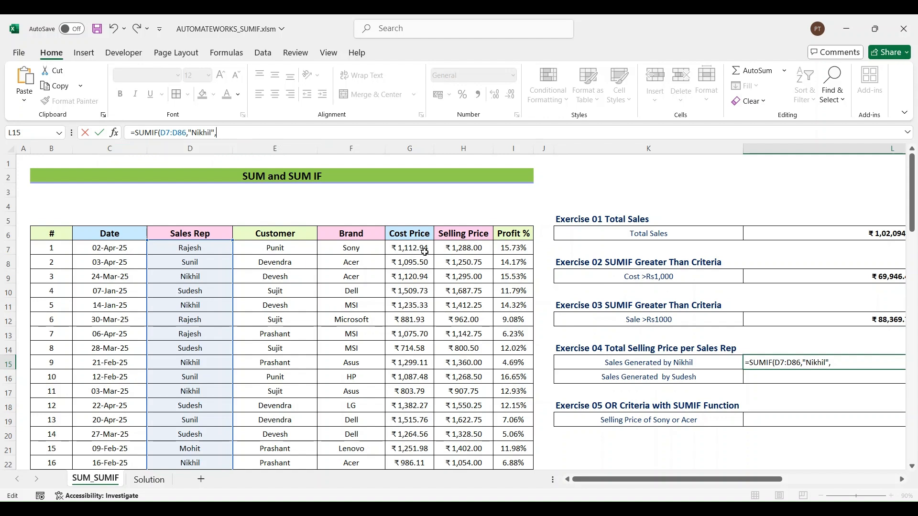
left_click(479, 247)
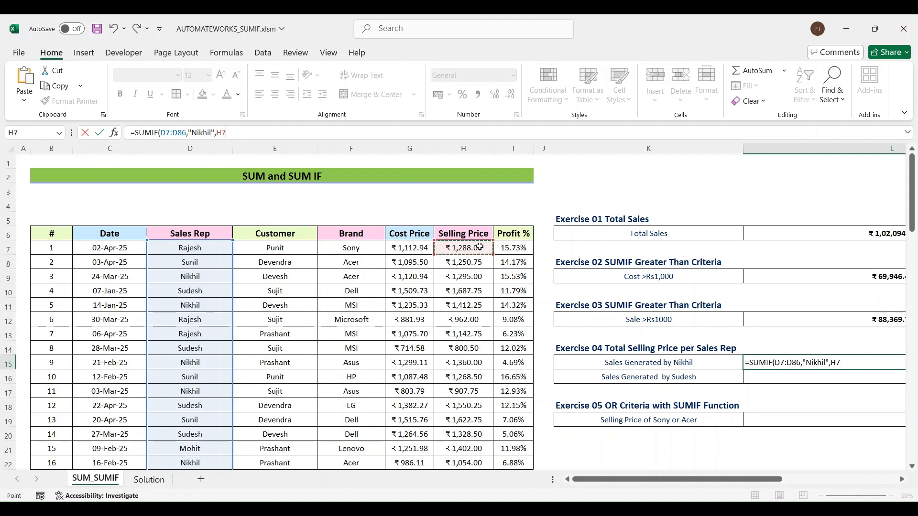
key("ctrl+shift+Down")
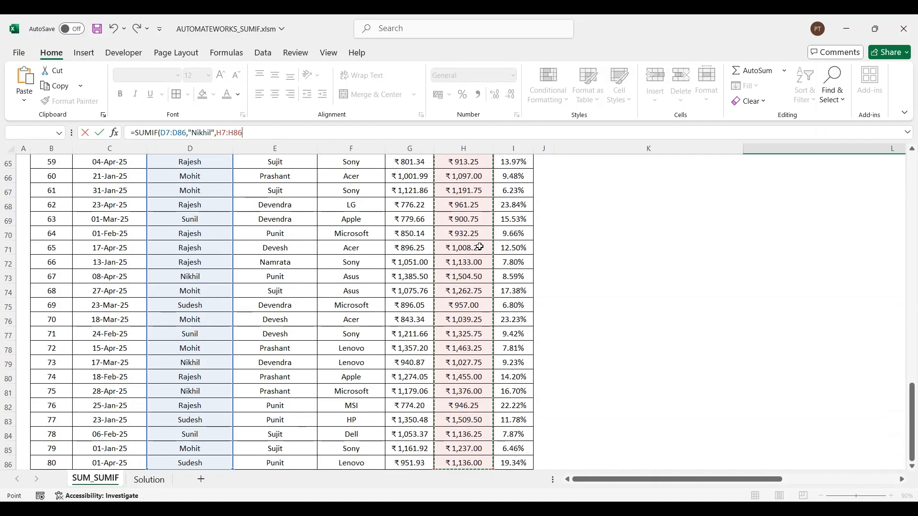
left_click(271, 135)
left_click_drag(914, 406, 914, 178)
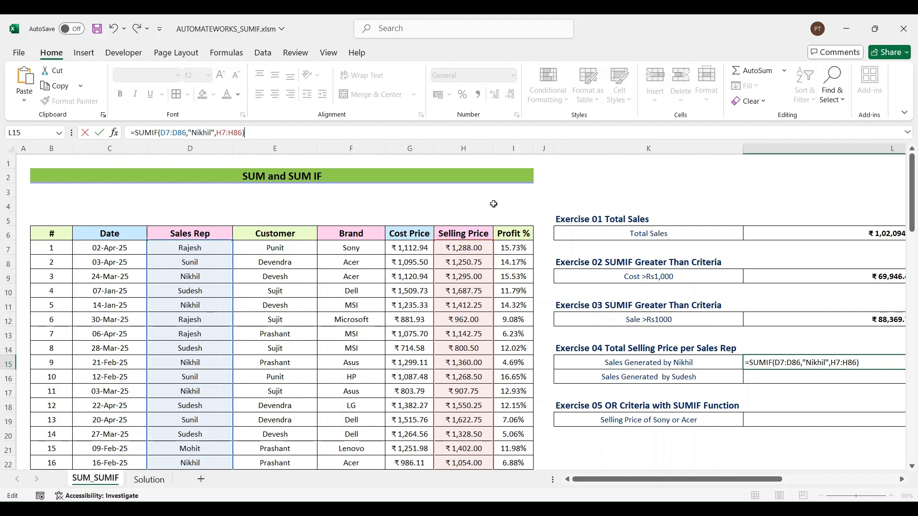
scroll(517, 292, "right", 2)
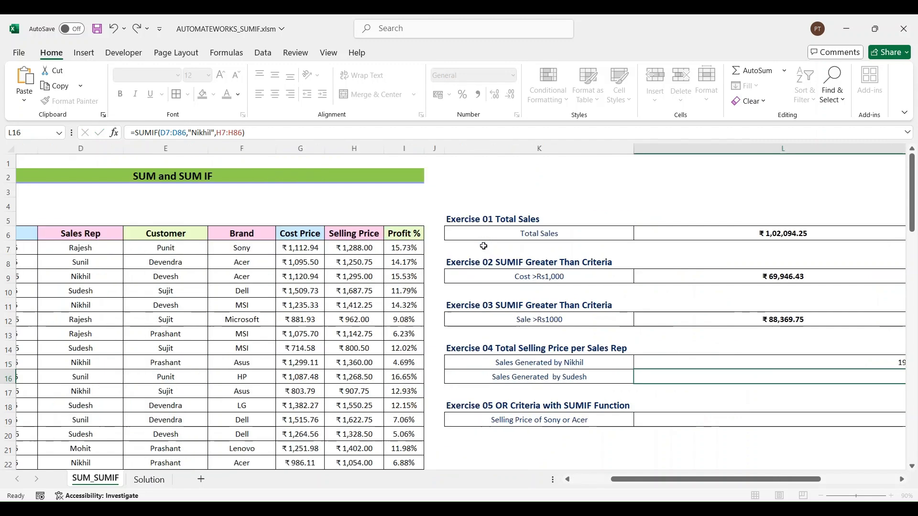
key("Return")
Make the Exercise 04 result in L15 bold and left-aligned
left_click(797, 362)
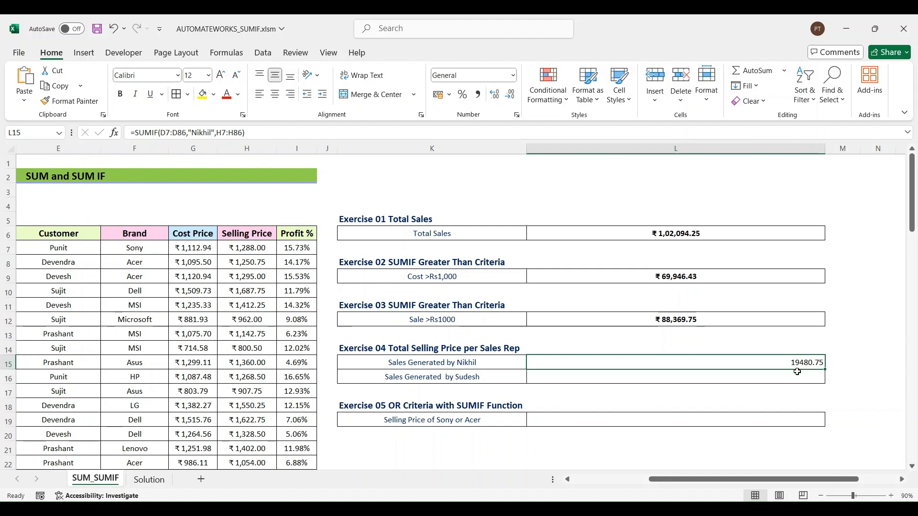
left_click(120, 94)
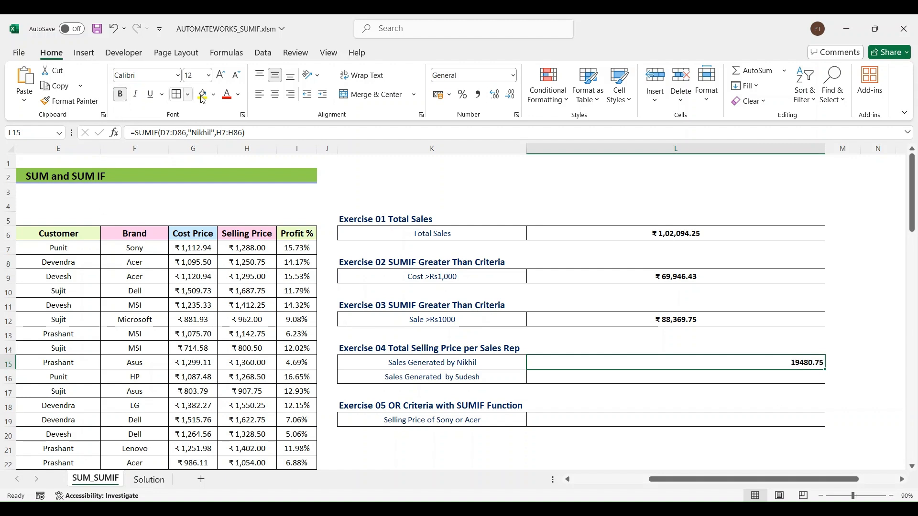
left_click(259, 94)
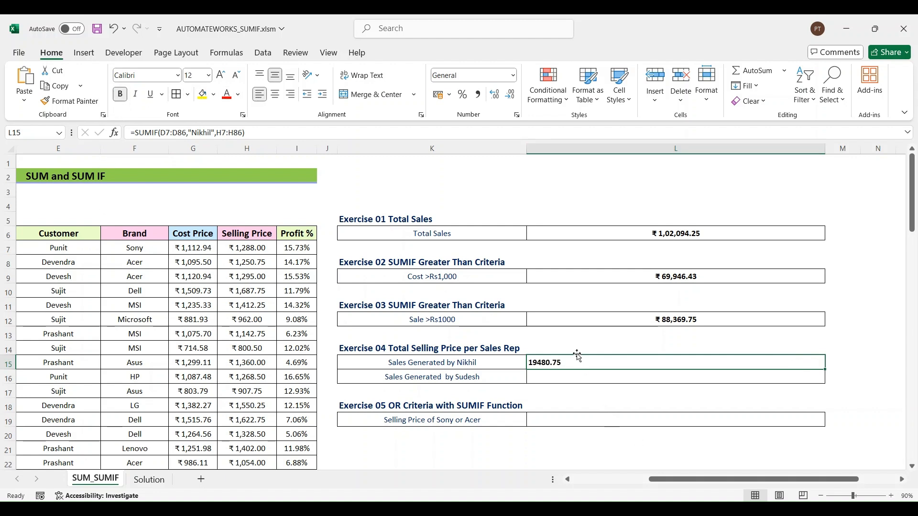
Begin a SUMIF formula in Exercise 04's second answer cell L16, using the Sales Rep range D7:D86 as its first argument
left_click(570, 380)
type("=")
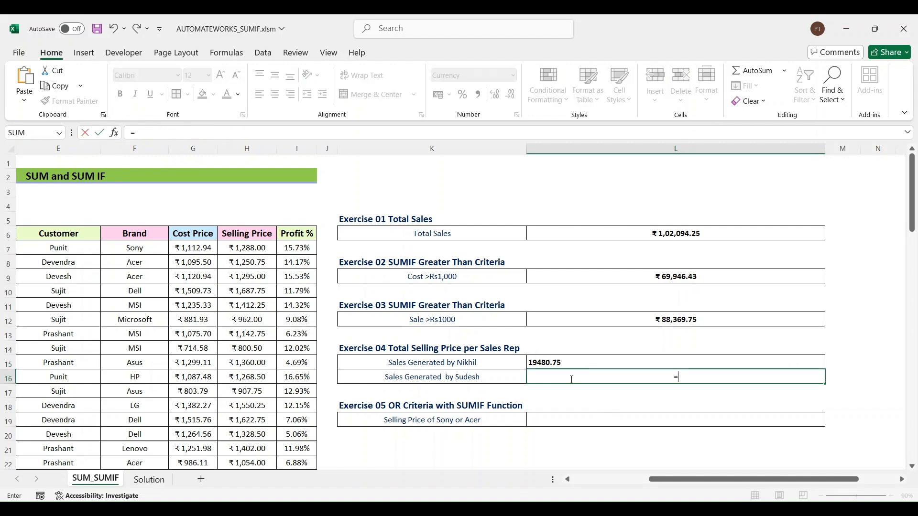
type("Sum")
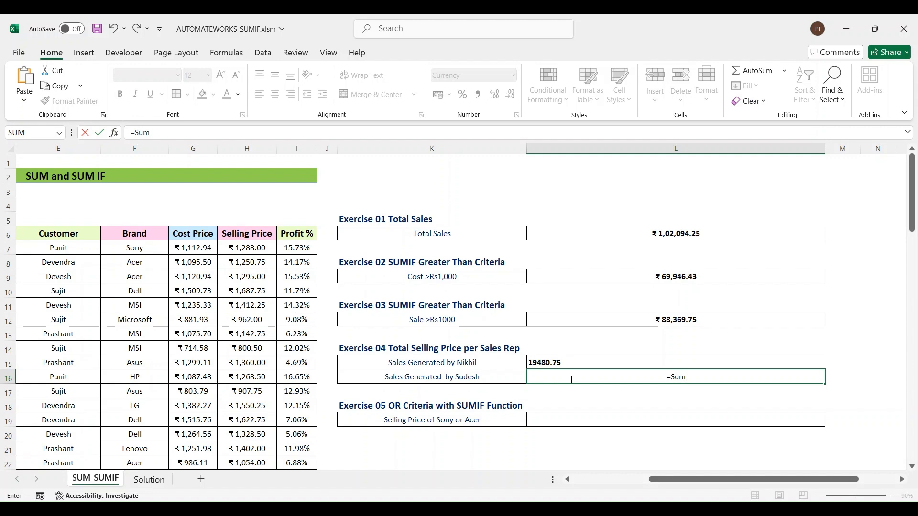
type("i")
key("Tab")
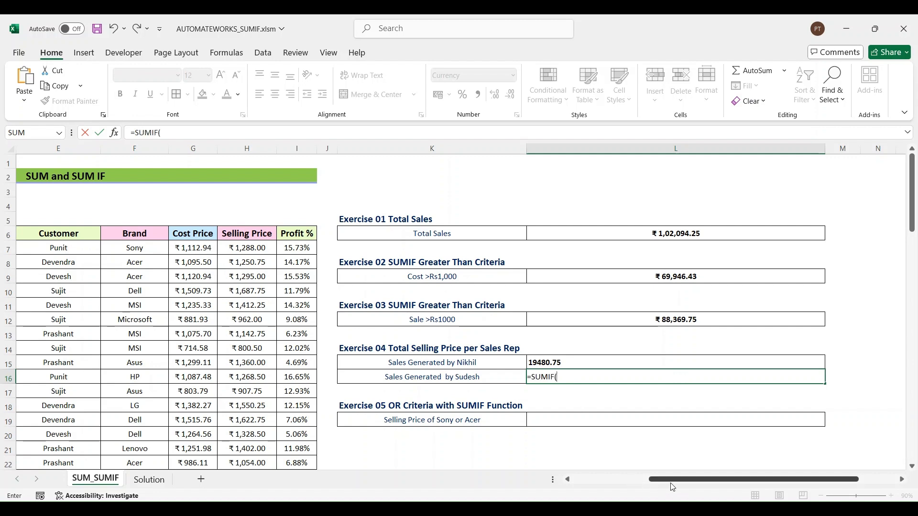
left_click_drag(672, 484, 596, 482)
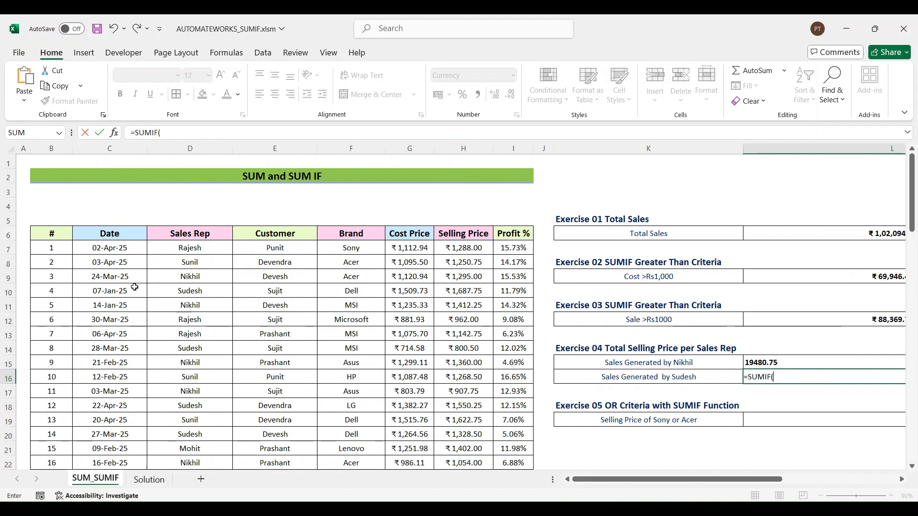
left_click(188, 247)
key("ctrl+shift+Down")
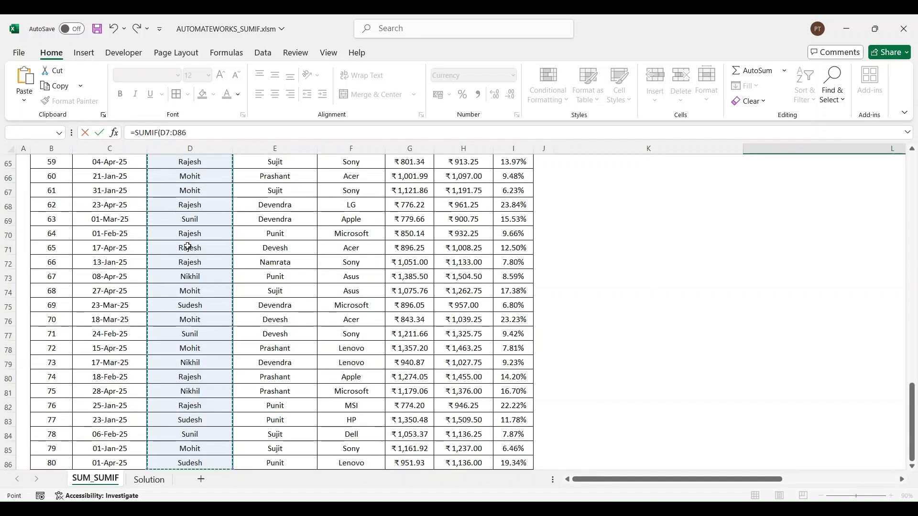
left_click(192, 134)
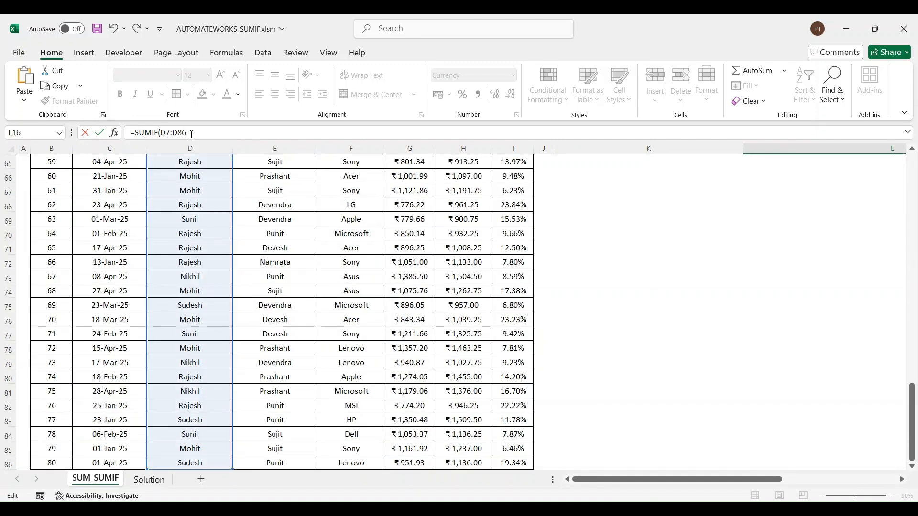
type(",")
Complete the L16 formula with the sales rep name from K16 as quoted criterion and Selling Price range H7:H86 as sum range, and commit it
left_click_drag(914, 449, 914, 224)
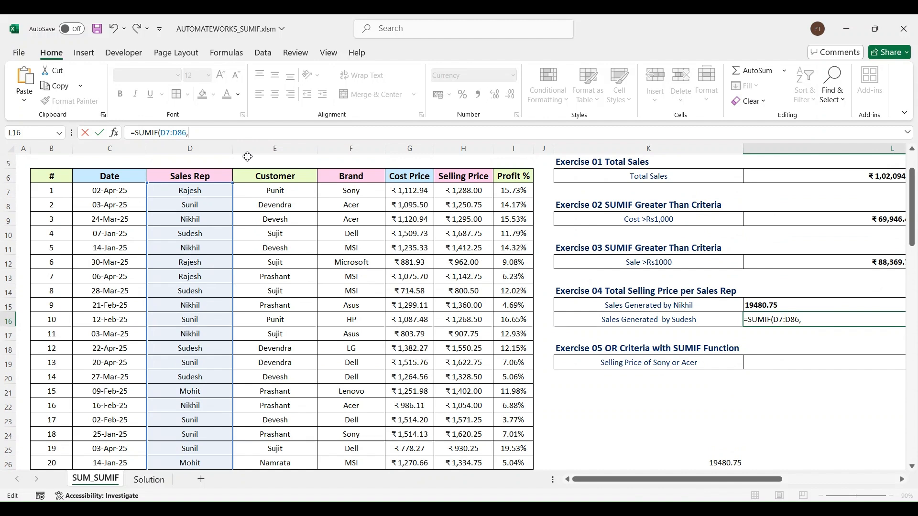
type("\"")
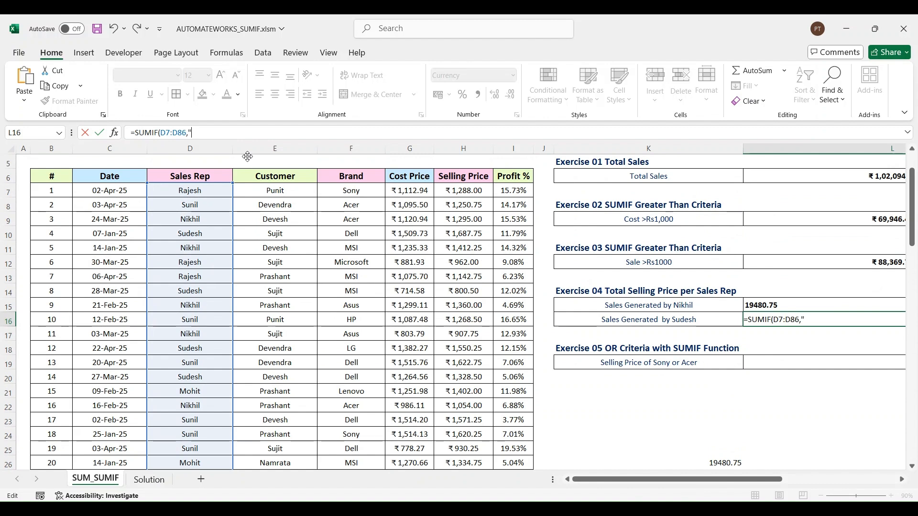
type("Sudesh\",")
left_click(453, 191)
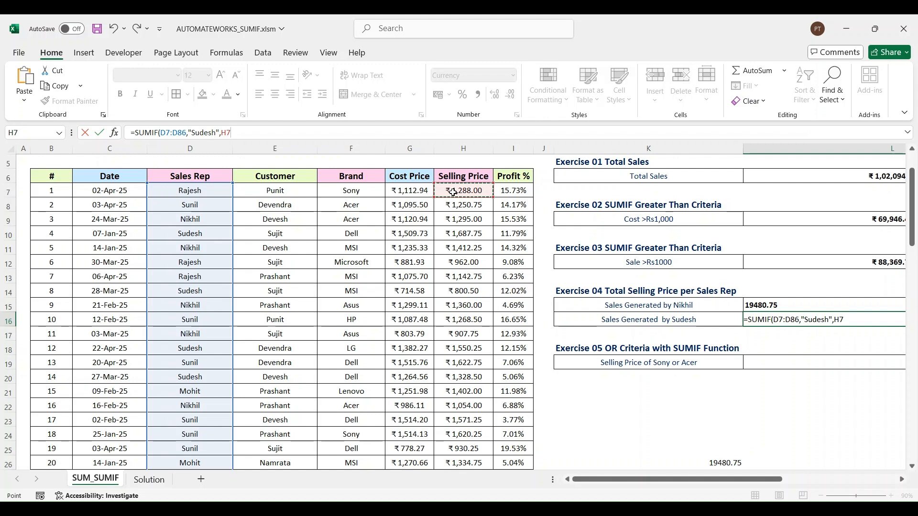
key("ctrl+shift+Down")
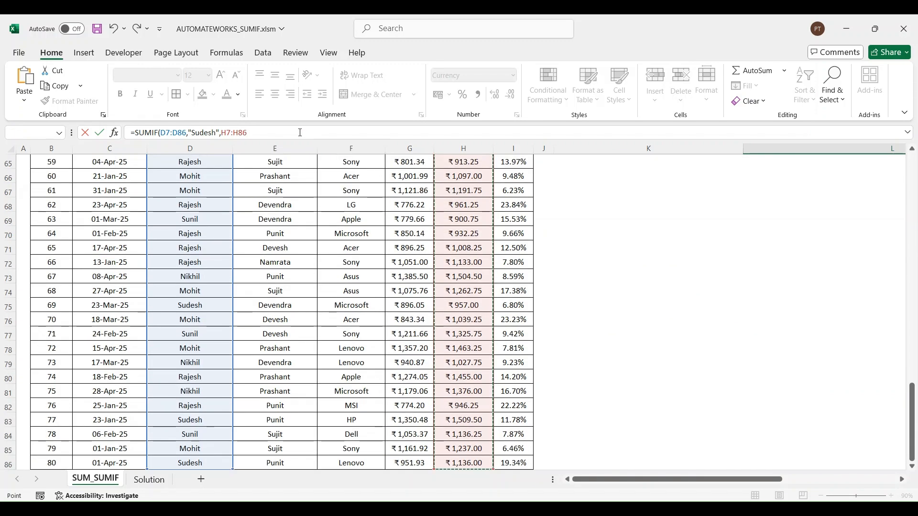
left_click(300, 132)
left_click_drag(912, 424, 916, 197)
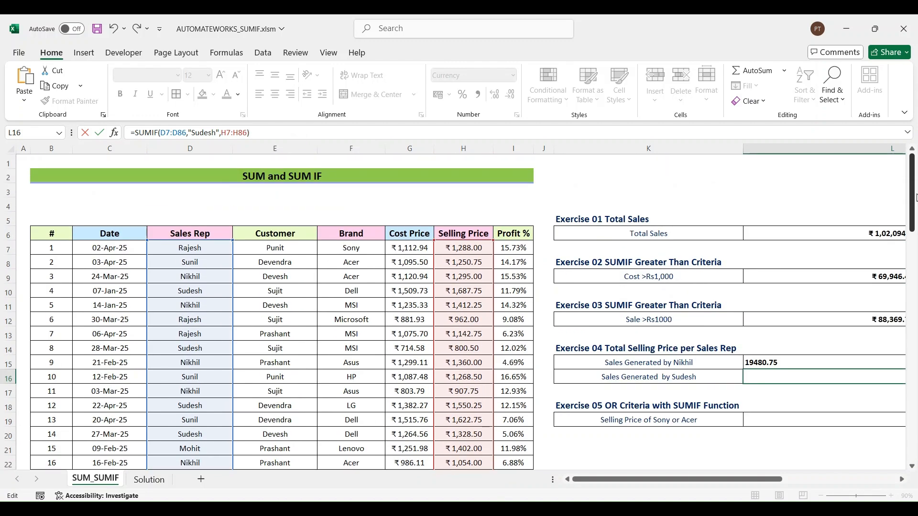
left_click_drag(743, 479, 849, 493)
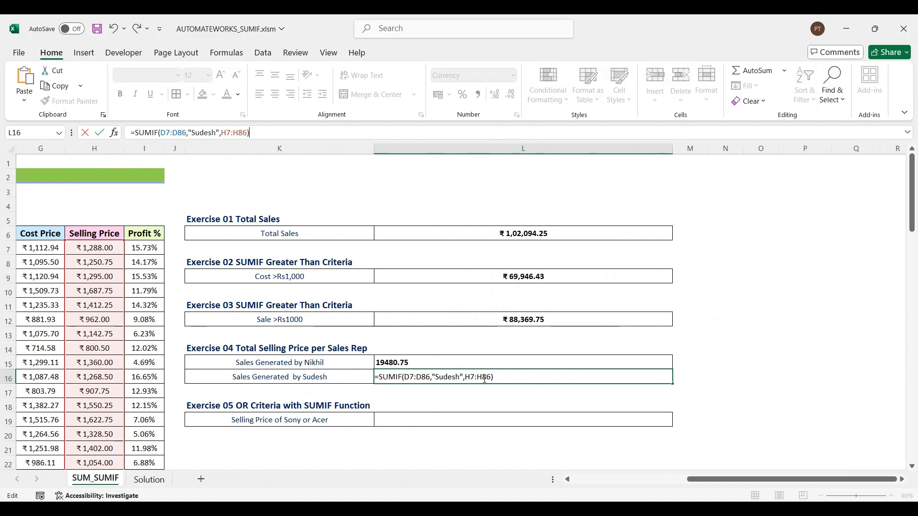
key("Return")
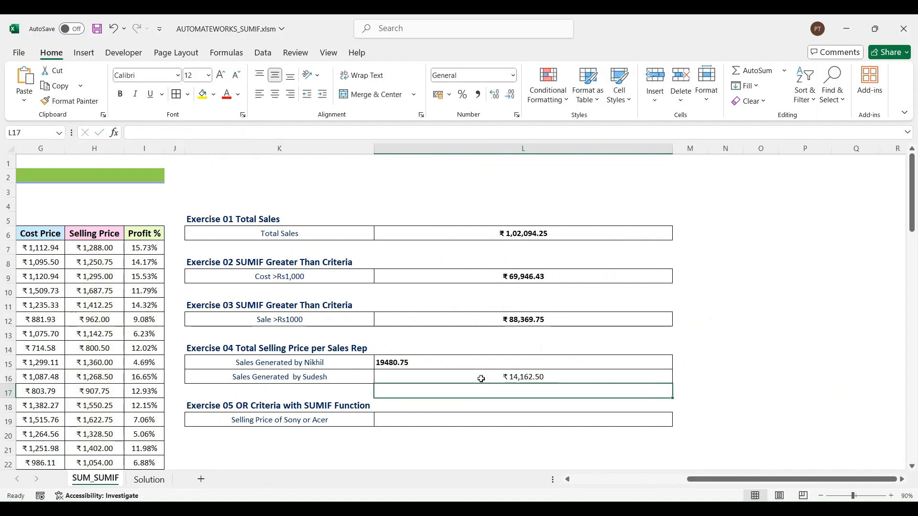
Make the Exercise 04 result in L16 bold and center both results in L15:L16 horizontally
left_click(481, 378)
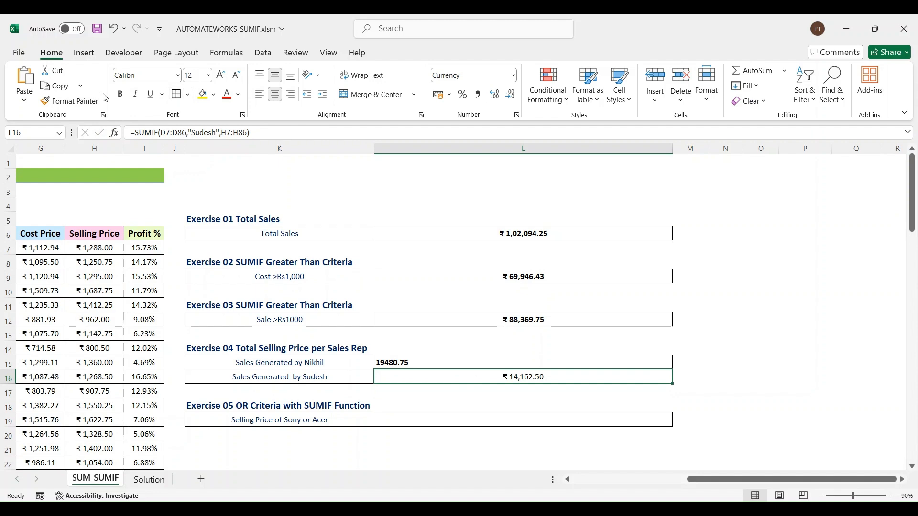
left_click(121, 95)
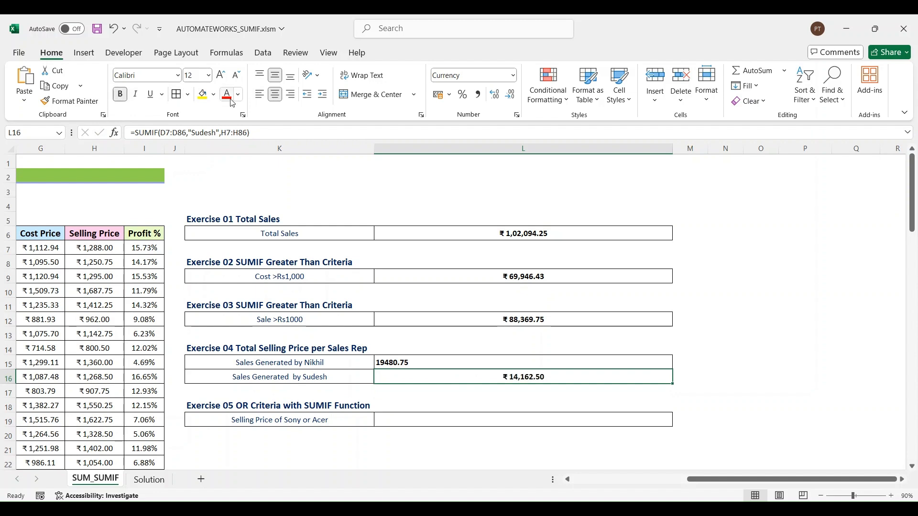
left_click(259, 96)
left_click(522, 354)
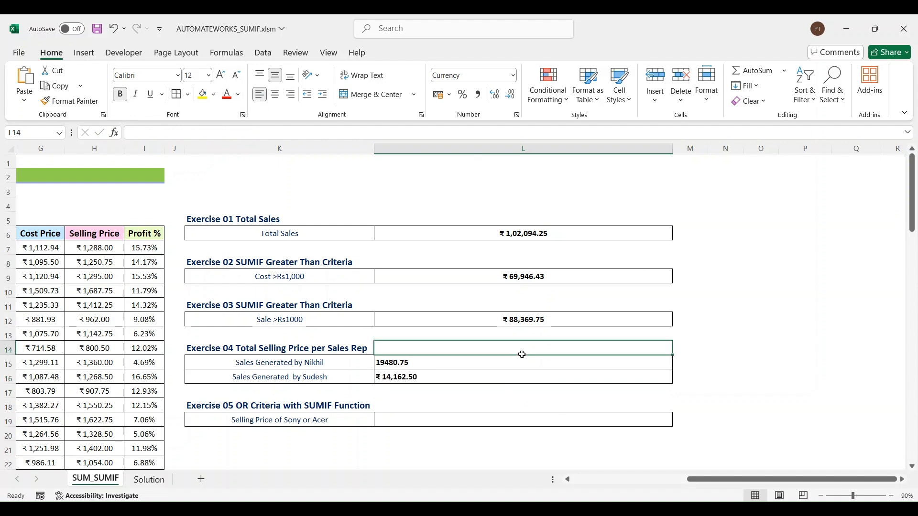
left_click_drag(523, 360, 528, 373)
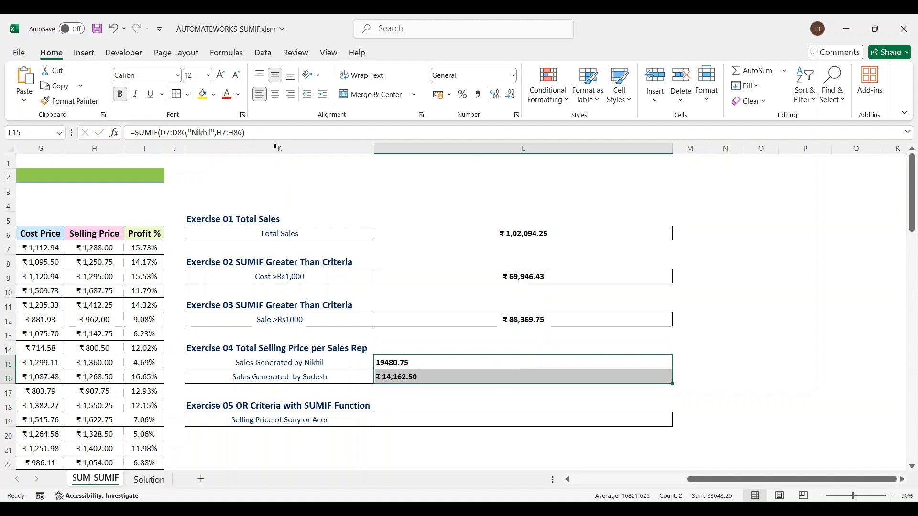
left_click(275, 94)
Begin a SUMIF formula in Exercise 05's answer cell L19, using the Brand range F7:F86 as its first argument
double_click(535, 420)
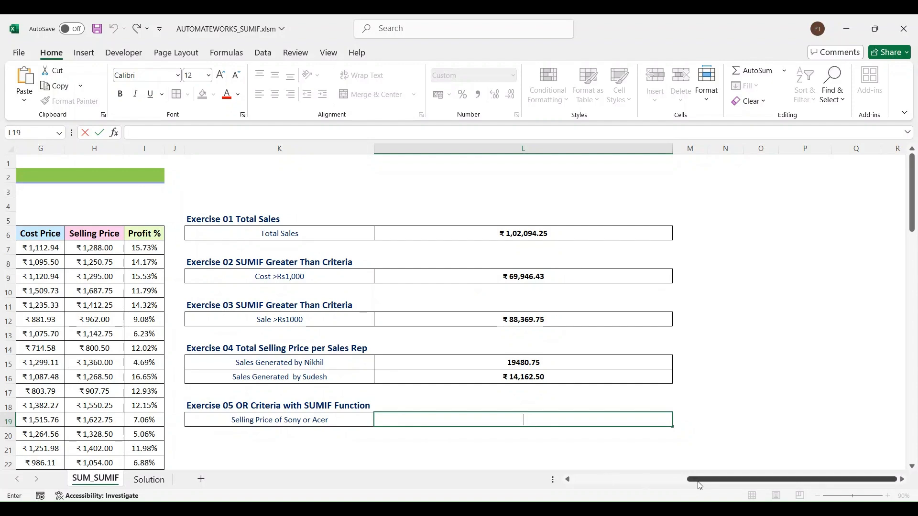
left_click_drag(695, 479, 578, 492)
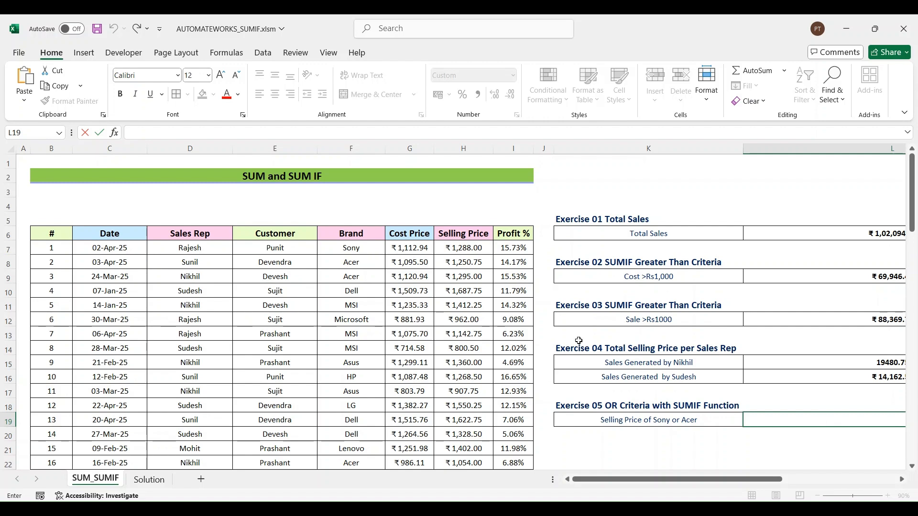
left_click_drag(674, 479, 712, 480)
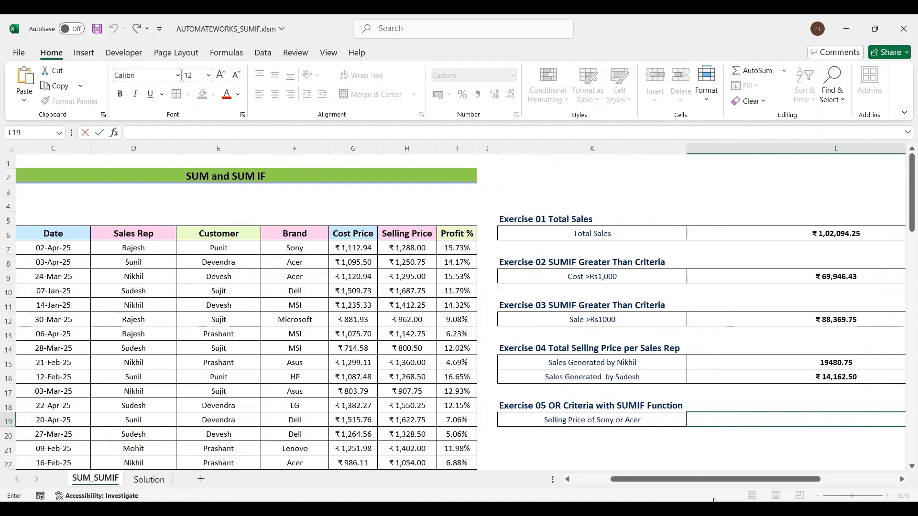
type("=")
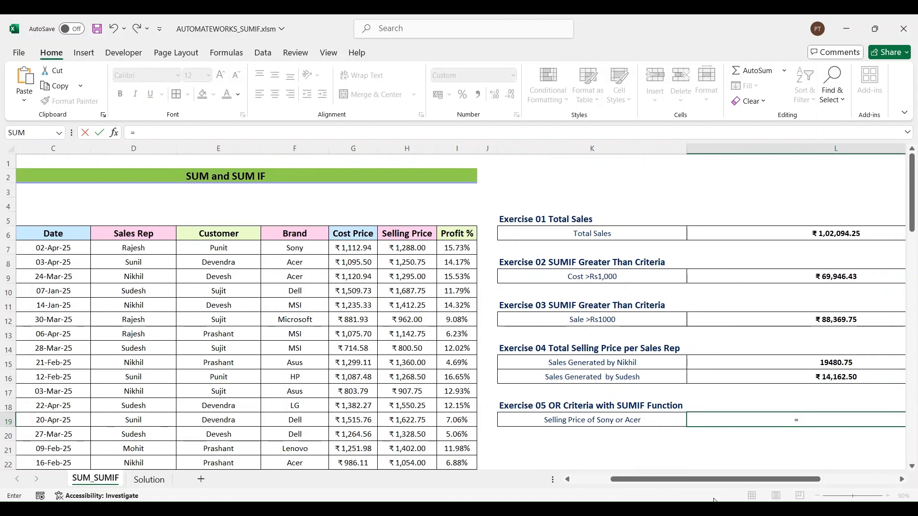
type("Sumi")
key("Tab")
left_click(307, 248)
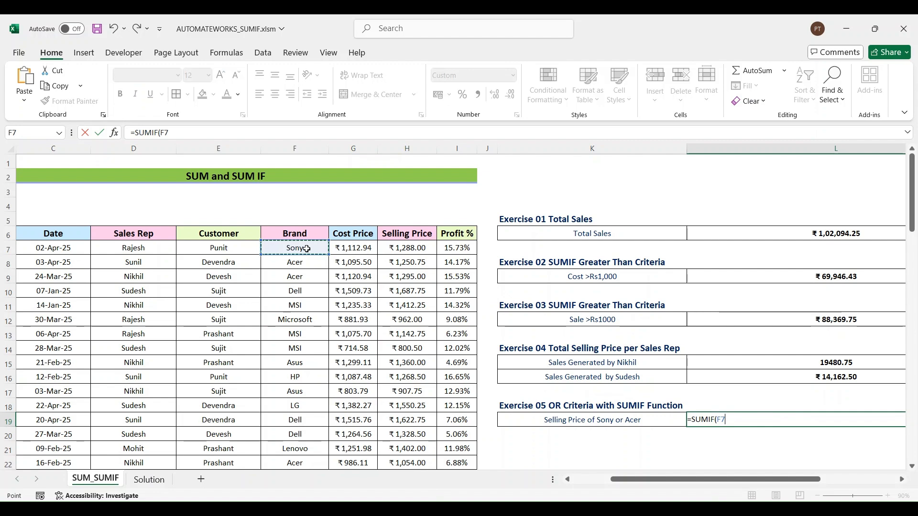
key("ctrl+shift+Down")
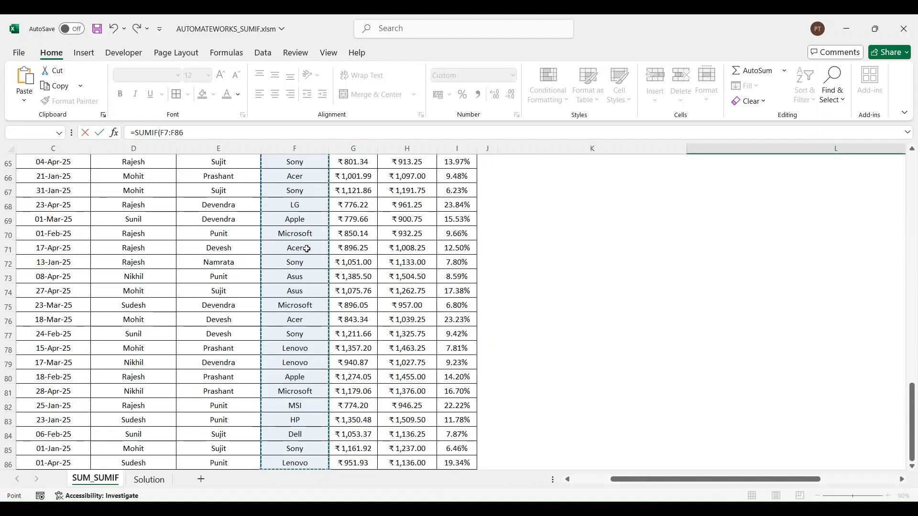
left_click(187, 135)
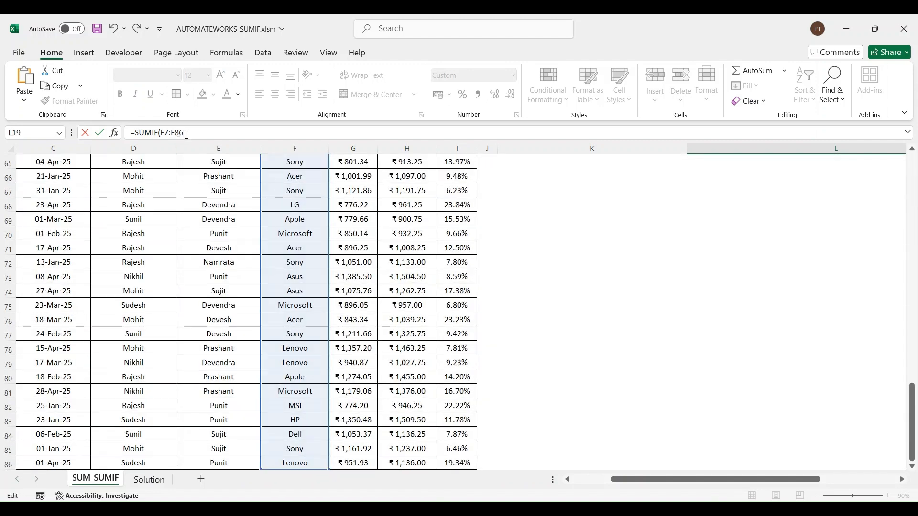
type(",")
Add "Sony" as the criterion and the Selling Price range H7:H86 as the sum range in the L19 formula
scroll(889, 391, "up", 5)
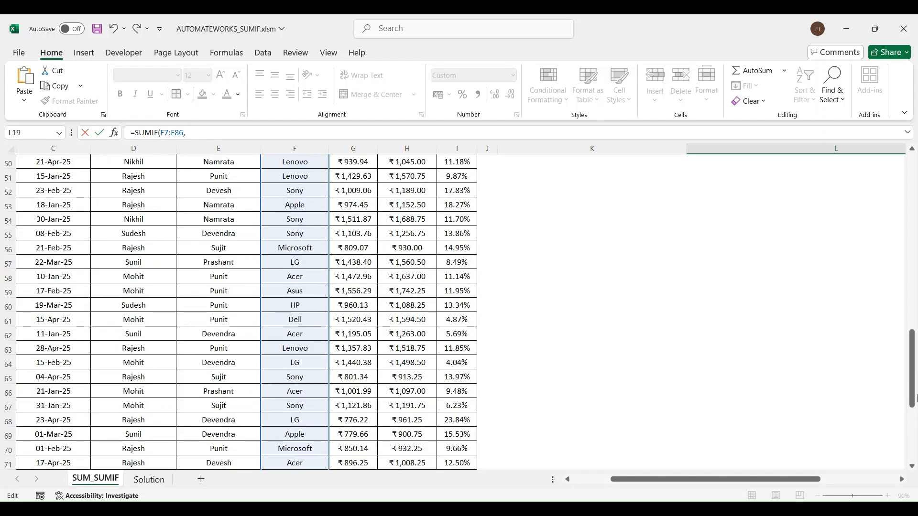
left_click_drag(914, 395, 894, 246)
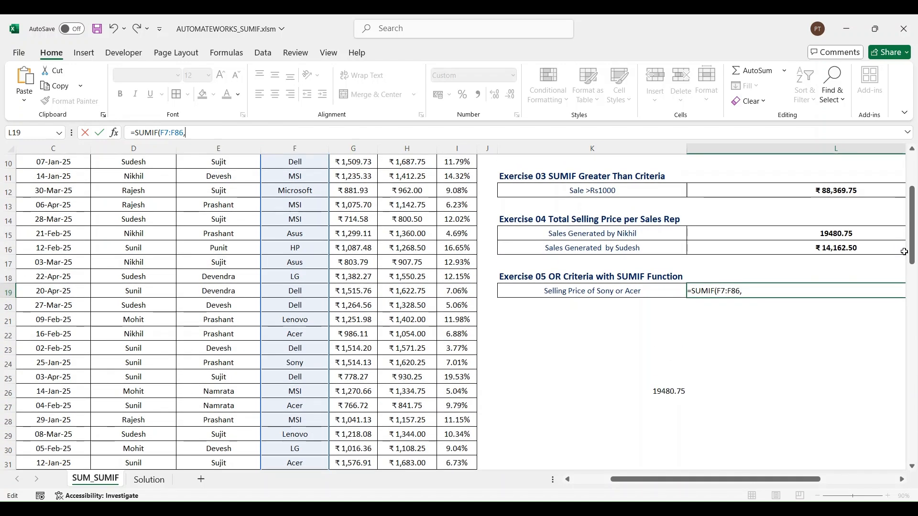
scroll(914, 244, "up", 3)
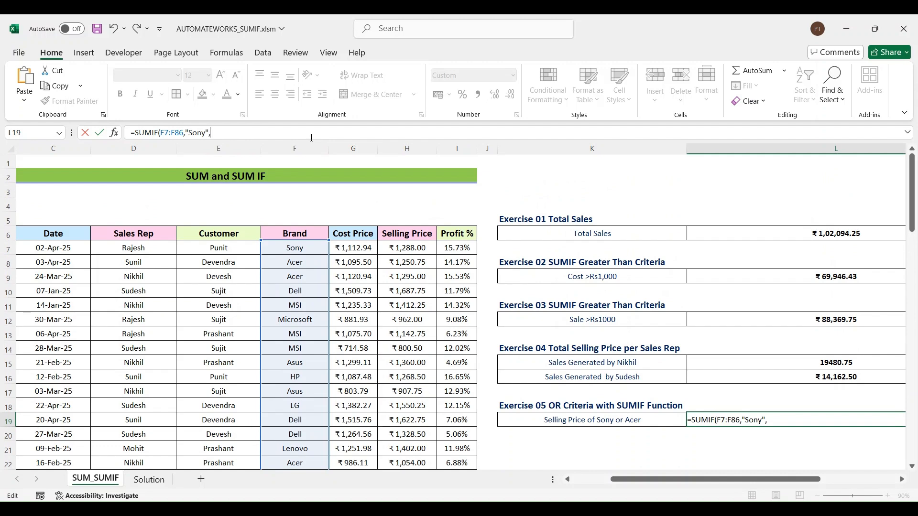
left_click(417, 247)
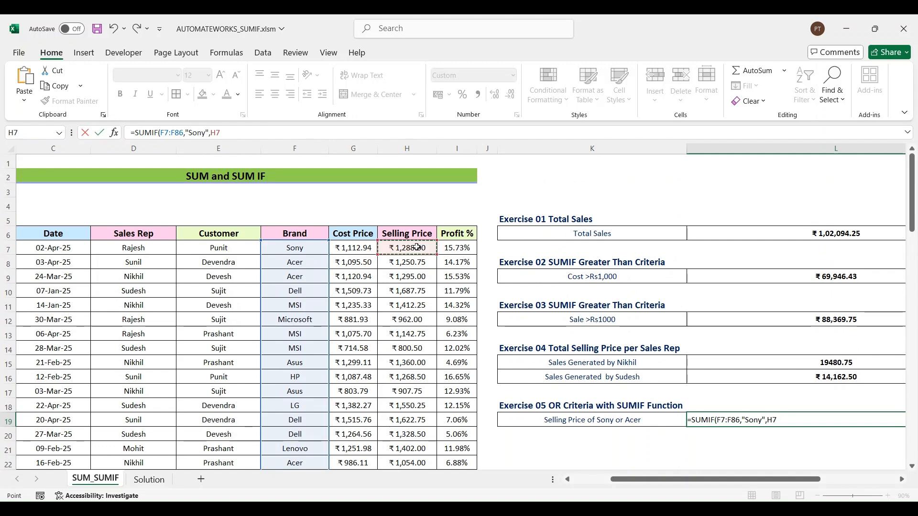
key("ctrl+shift+Down")
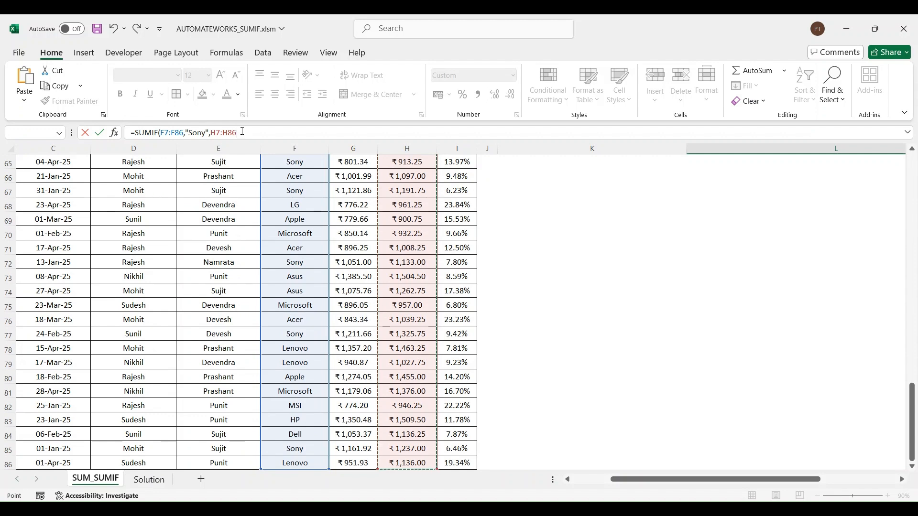
Close the Sony SUMIF in L19 and add a second SUMIF to it with Brand range F7:F86 as first argument
type(")+SUMIF(")
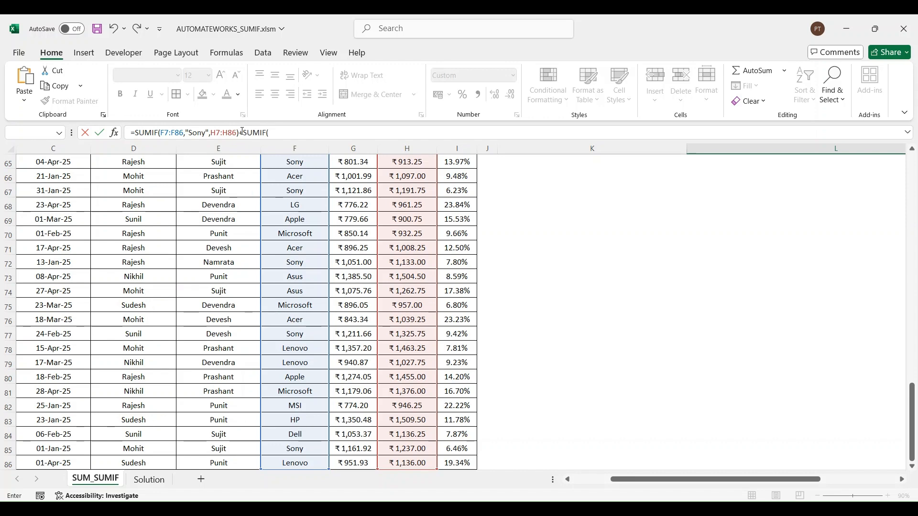
left_click_drag(912, 406, 903, 142)
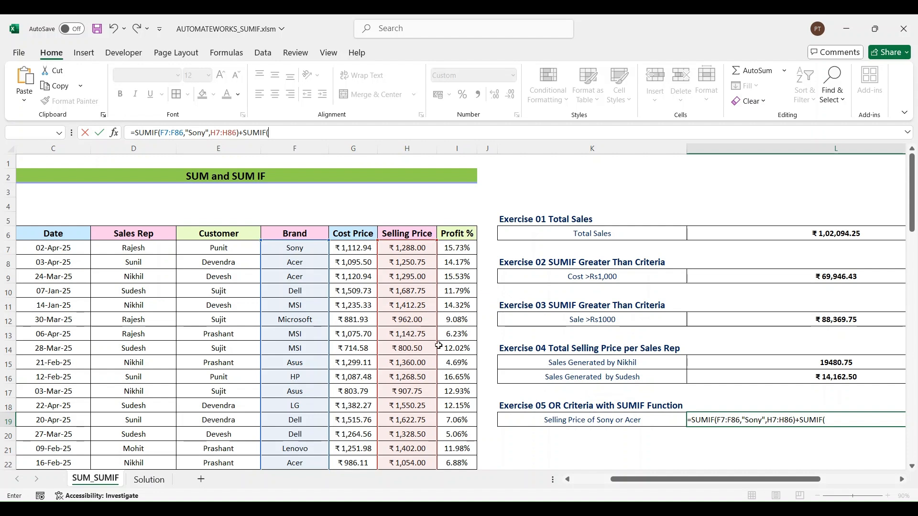
left_click(853, 420)
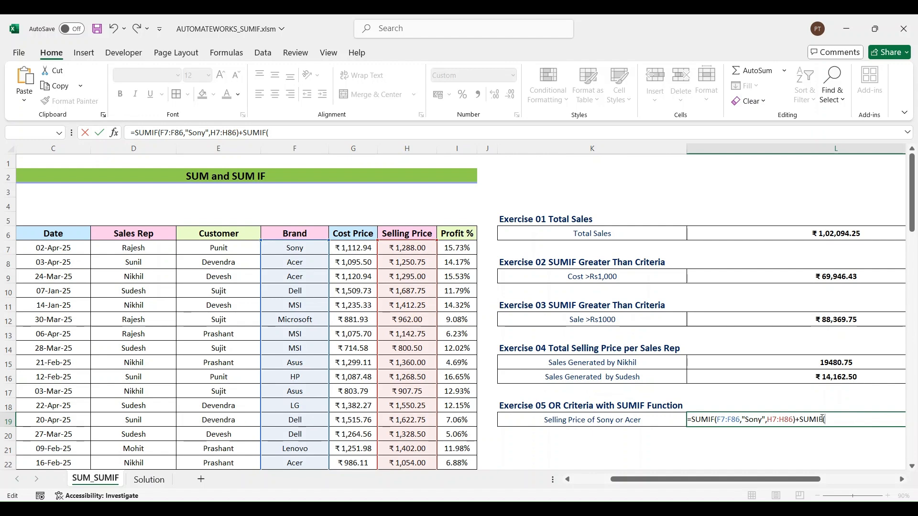
left_click(312, 247)
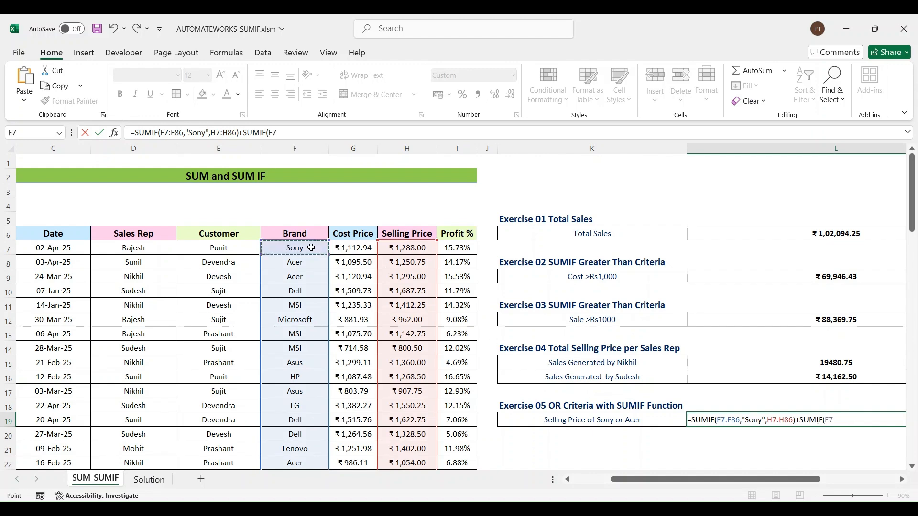
key("ctrl+shift+Down")
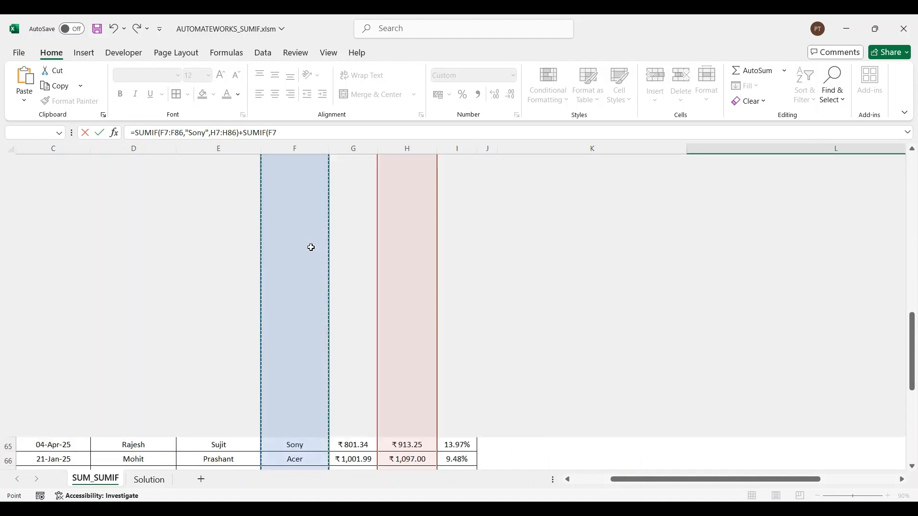
left_click(303, 132)
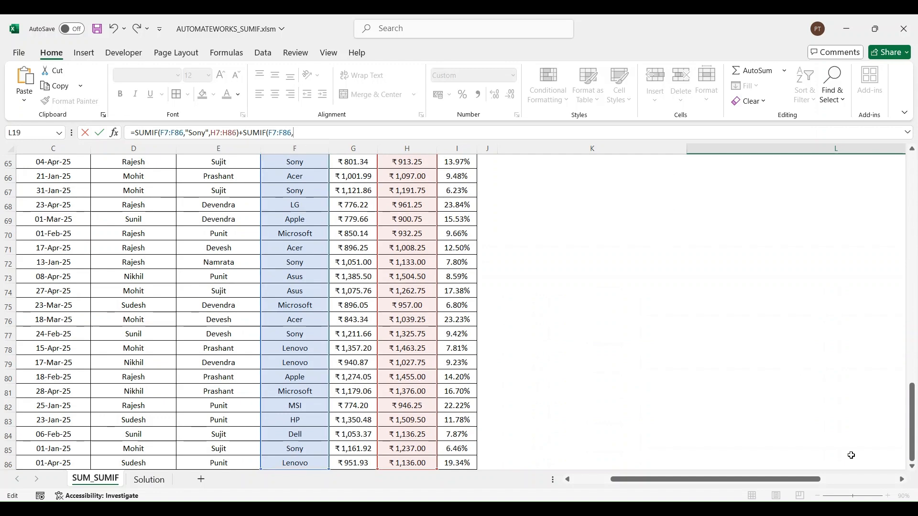
Complete the second SUMIF in L19 with criterion "Acer" and Selling Price range H7:H86 as sum range, and commit the formula
left_click_drag(912, 437, 913, 240)
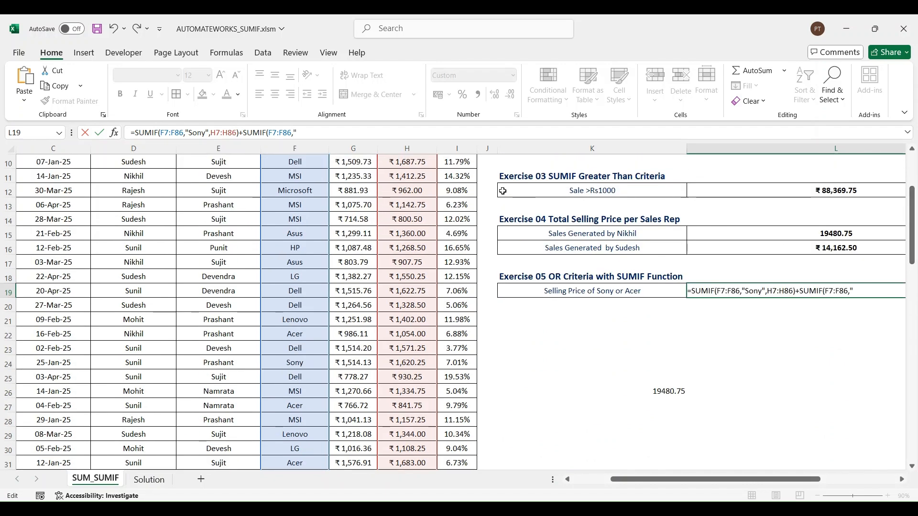
type(",\"Acer\",")
scroll(394, 239, "up", 3)
left_click(401, 248)
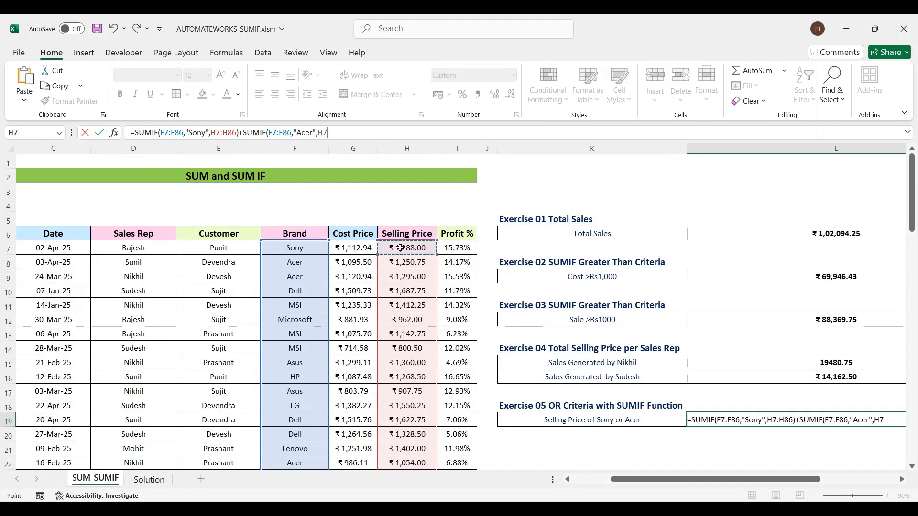
key("ctrl+shift+Down")
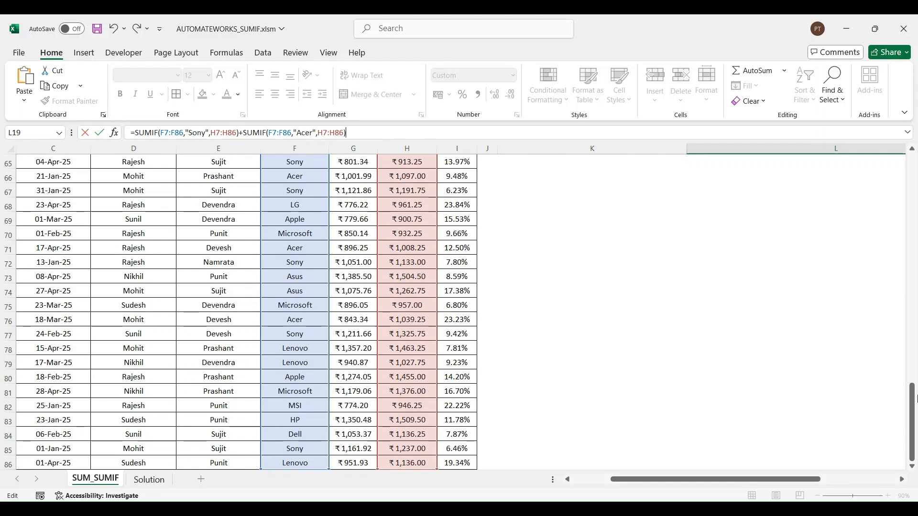
left_click_drag(916, 399, 914, 167)
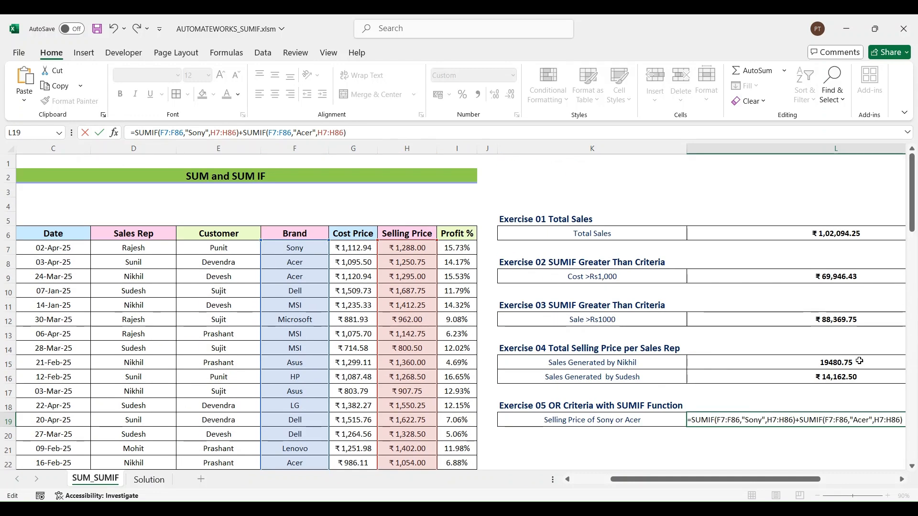
key("Return")
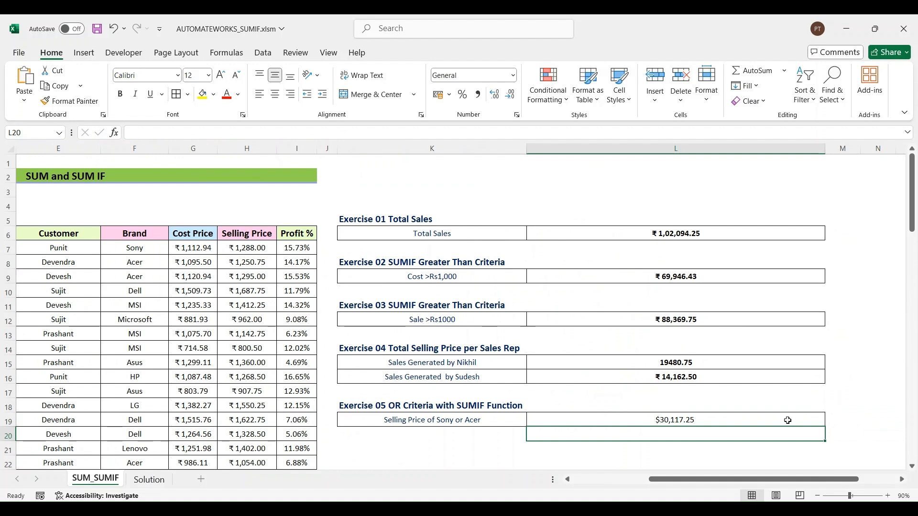
left_click(788, 420)
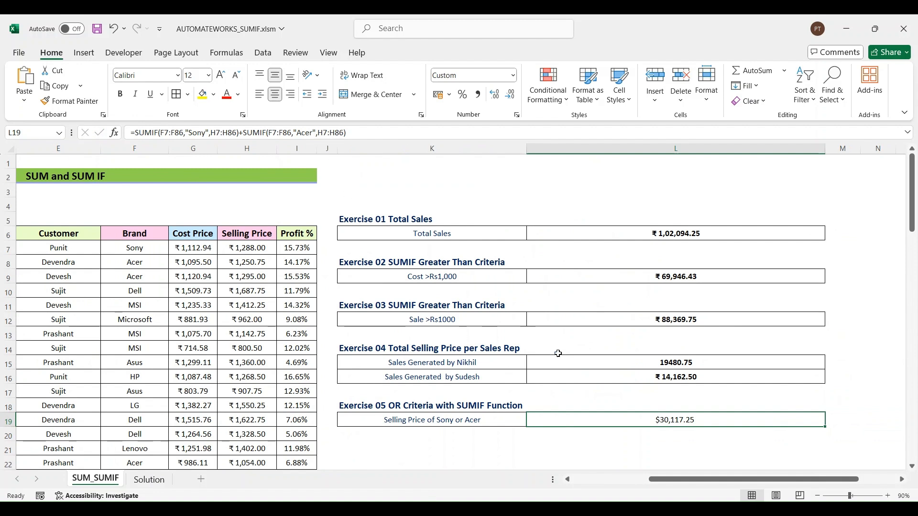
left_click(681, 361)
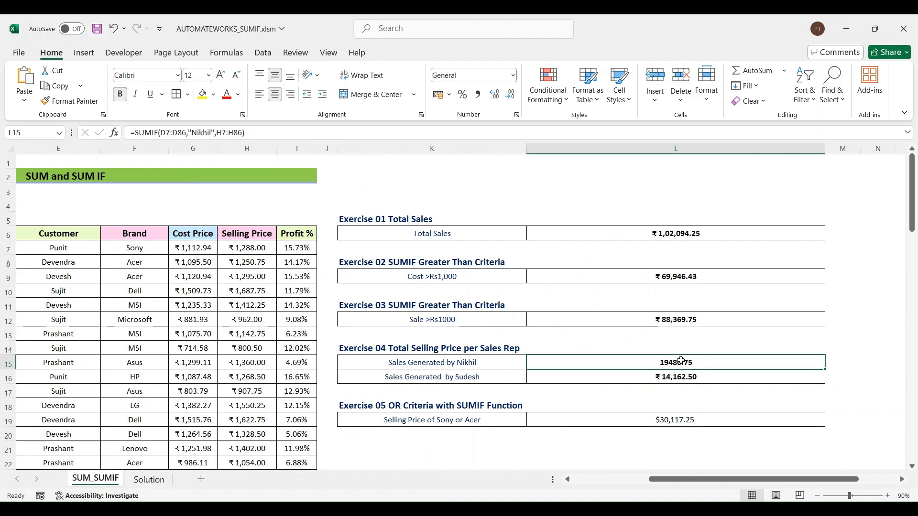
left_click(663, 425)
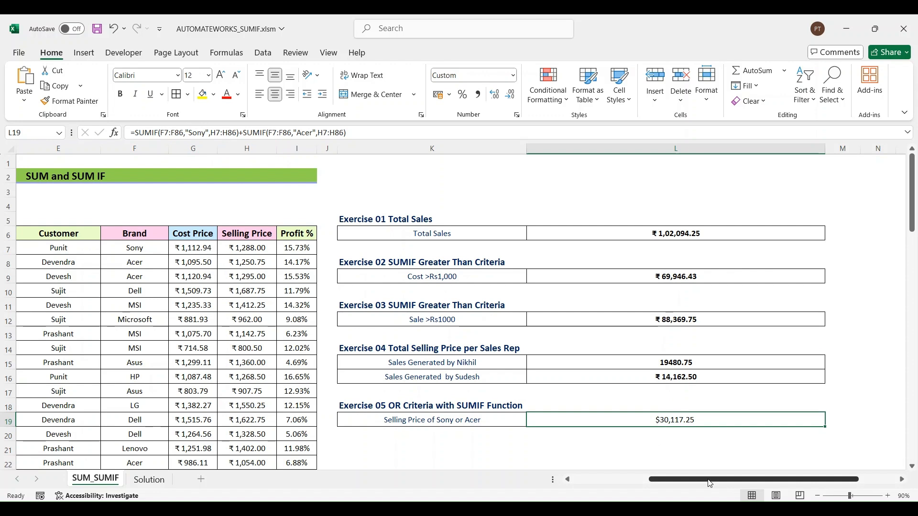
left_click_drag(710, 483, 612, 483)
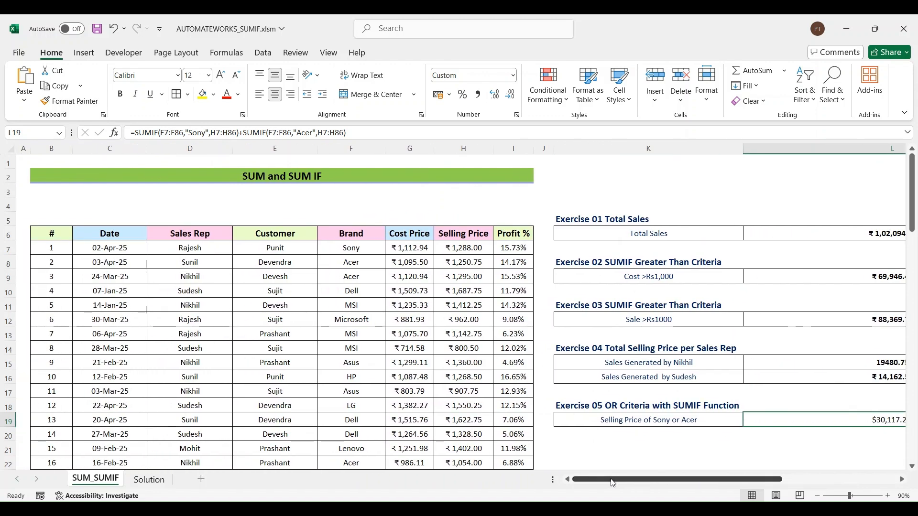